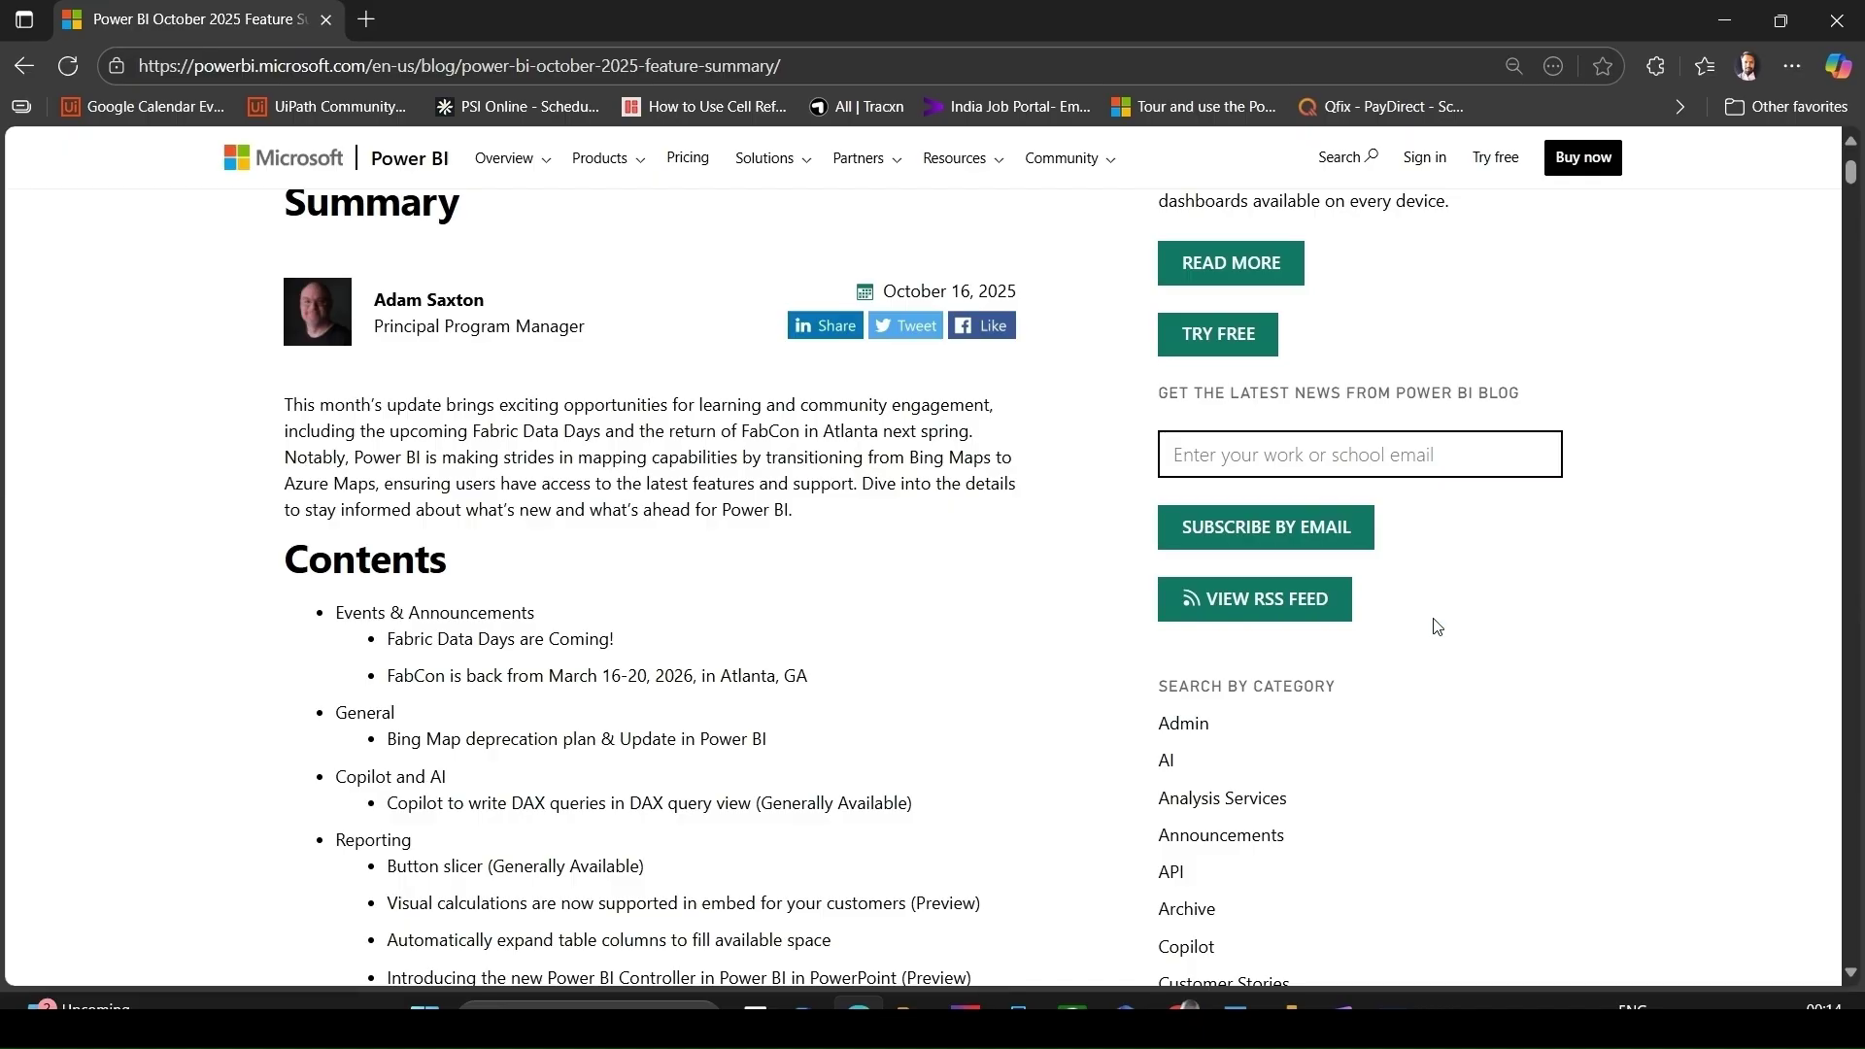
Scroll past the Contents list down to the Events & Announcements heading
scroll(853, 548, down, 1)
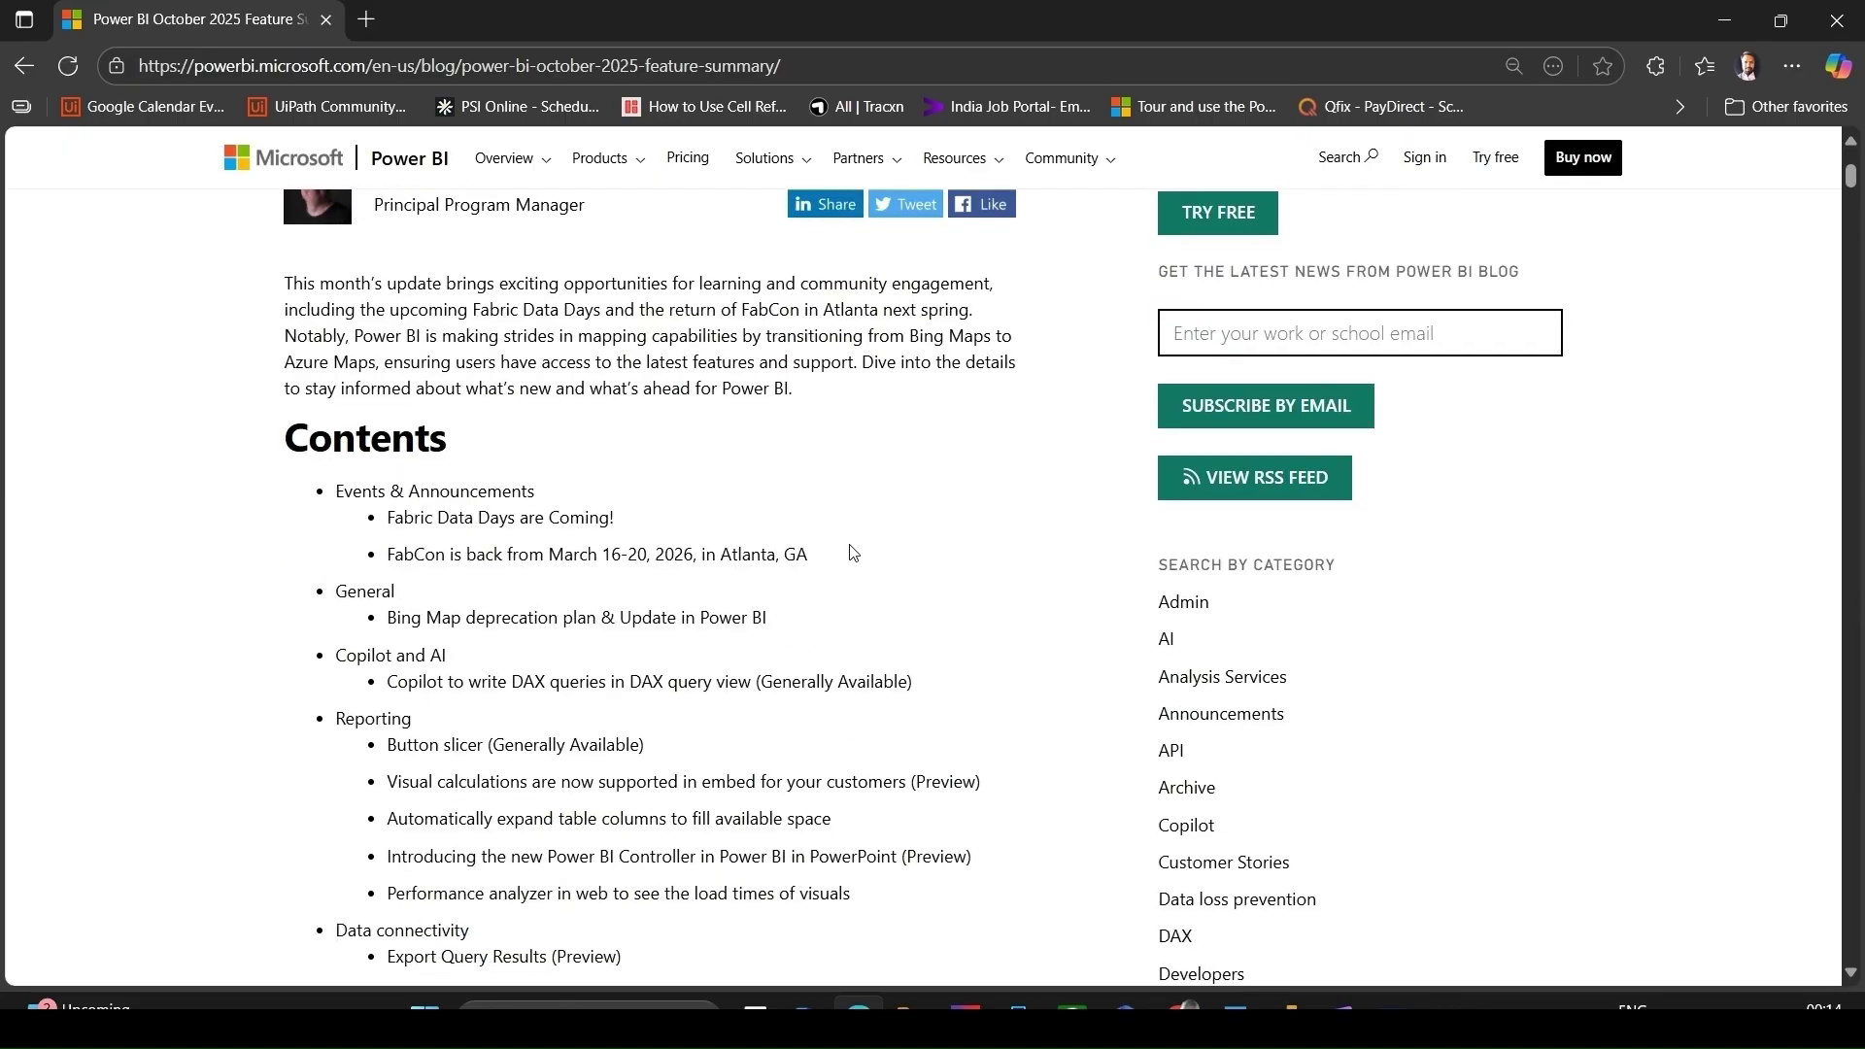
scroll(853, 552, down, 1)
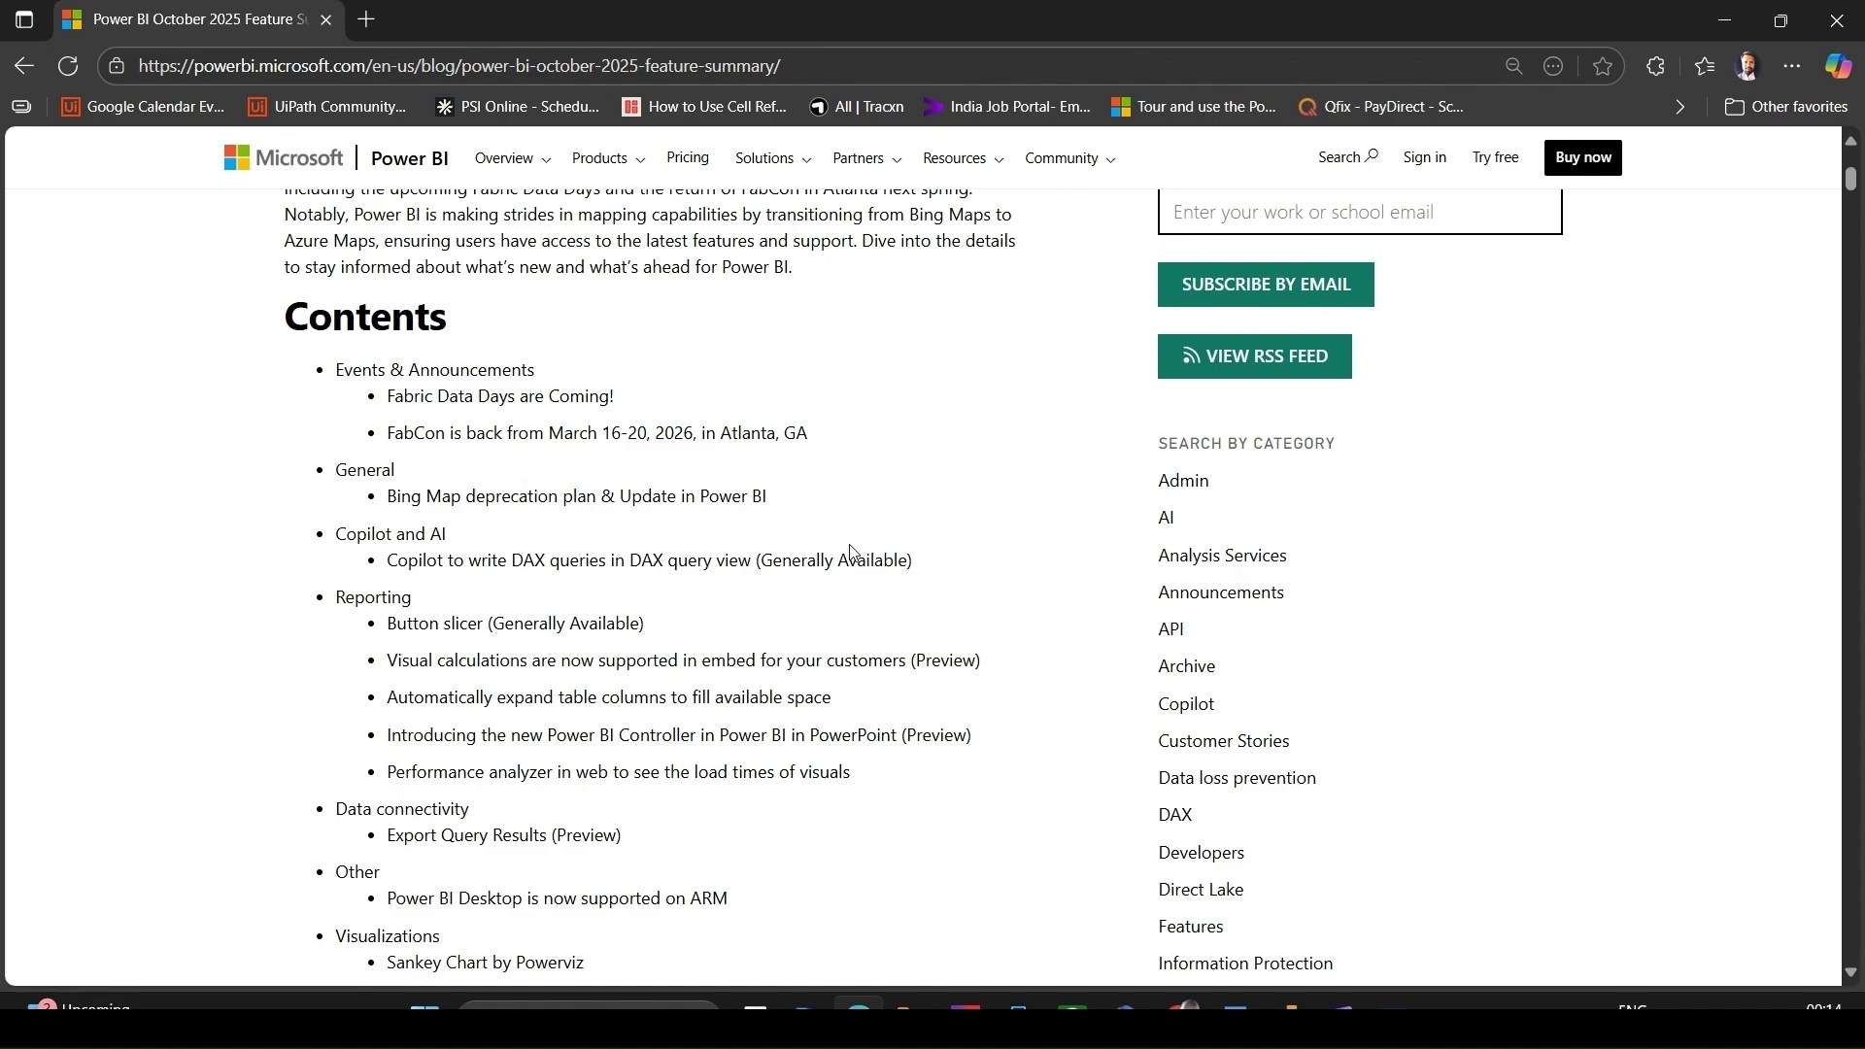
scroll(853, 551, down, 8)
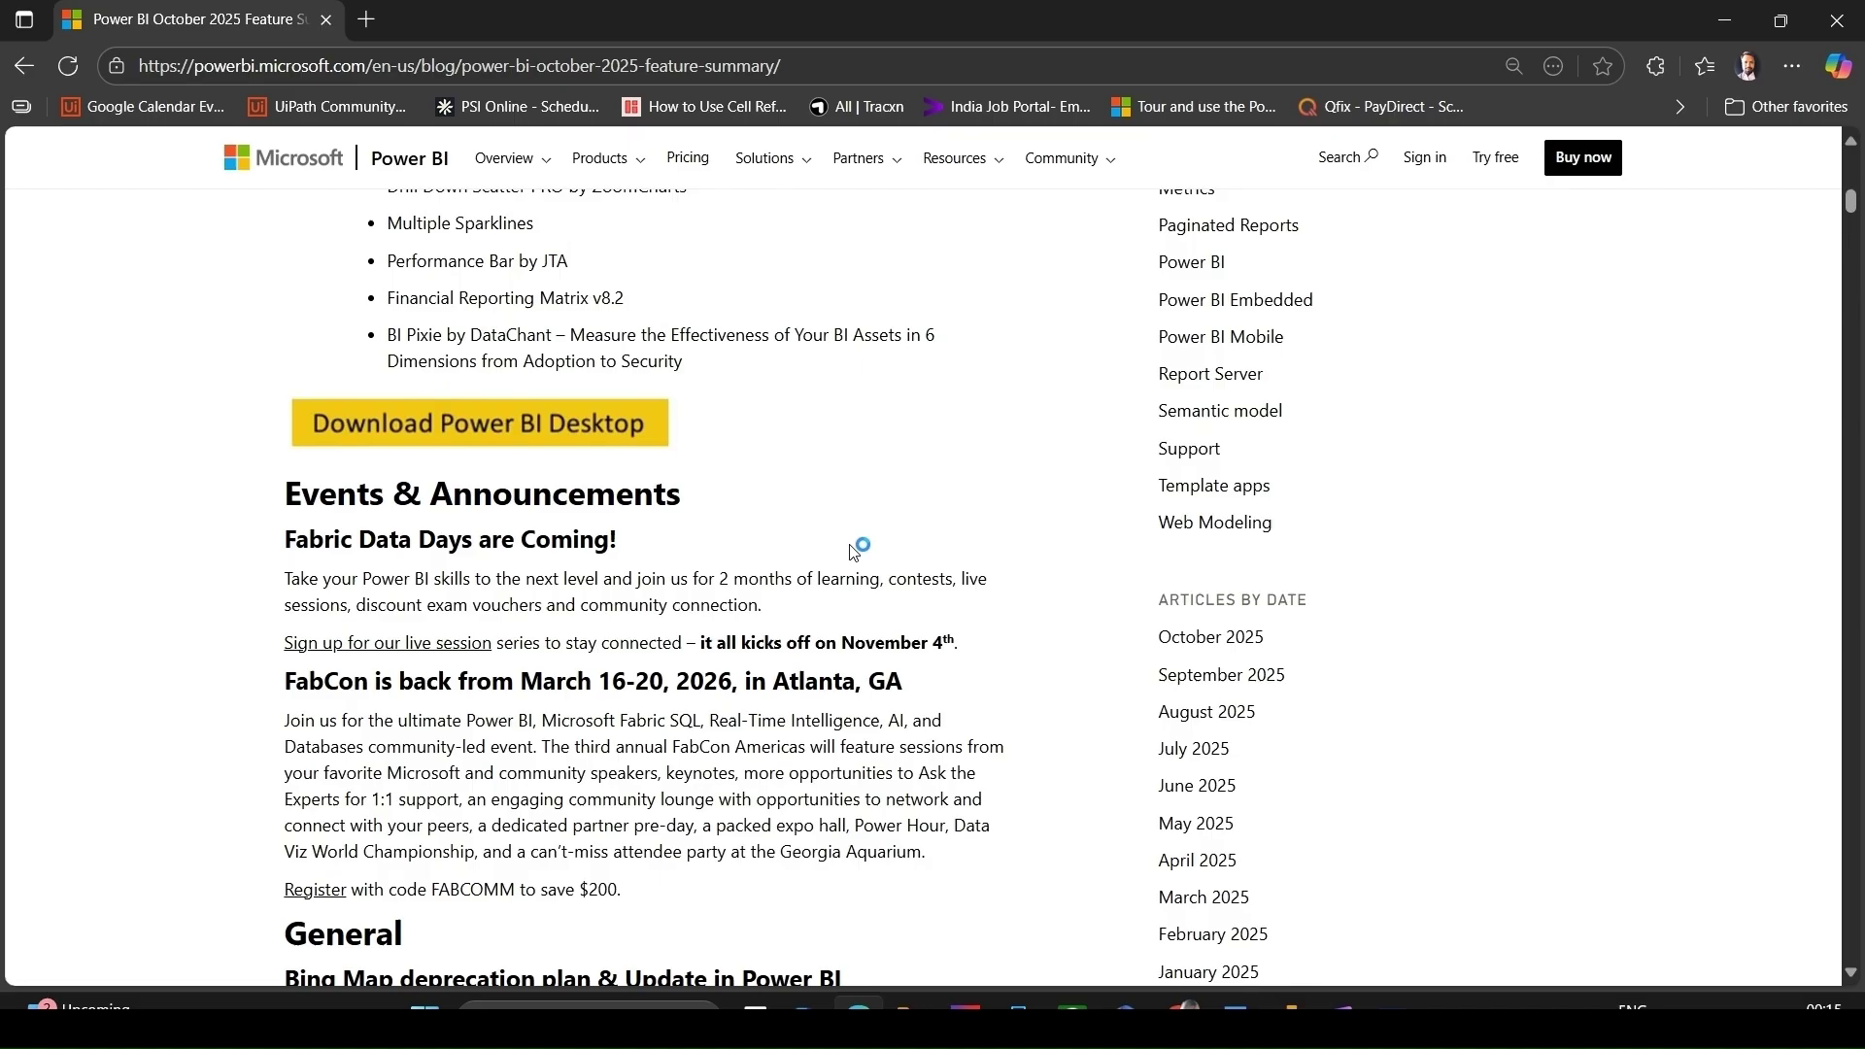
Scroll past Fabric Data Days and FabCon to the General section's Bing Map deprecation heading
scroll(852, 552, down, 1)
scroll(853, 551, down, 2)
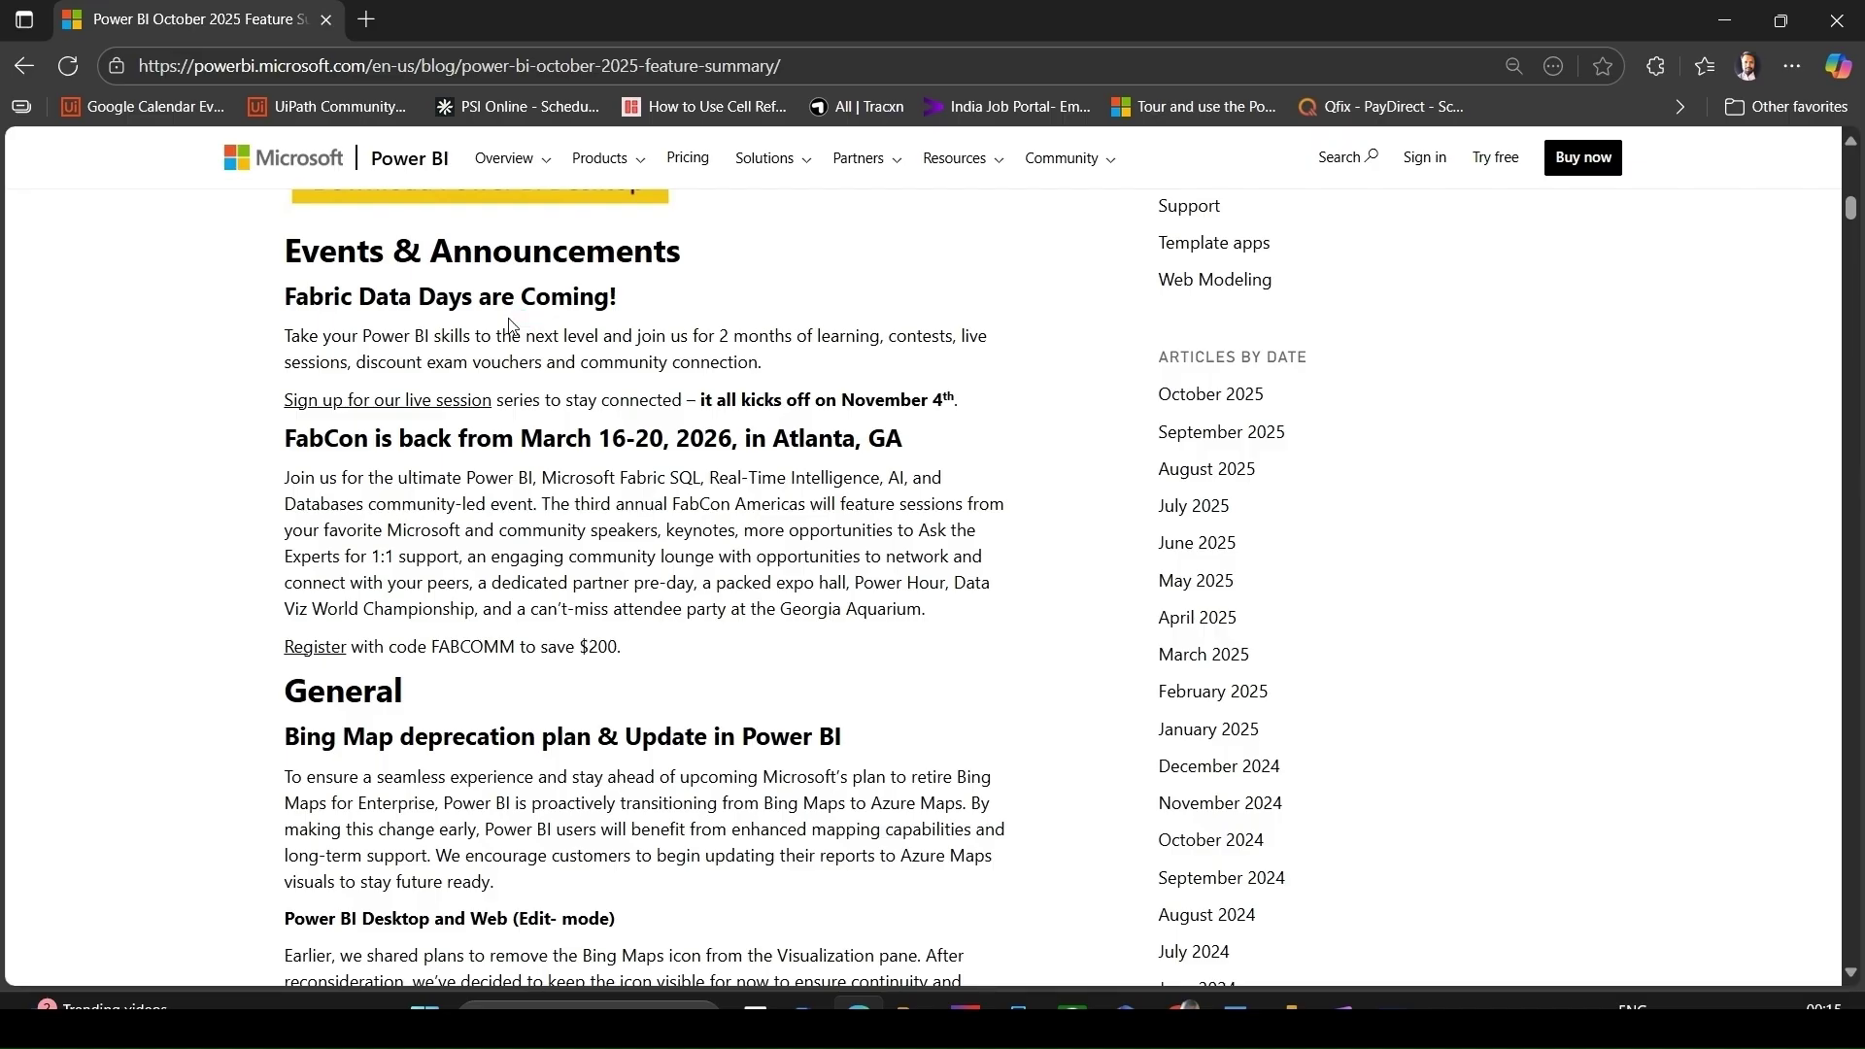
scroll(510, 325, down, 1)
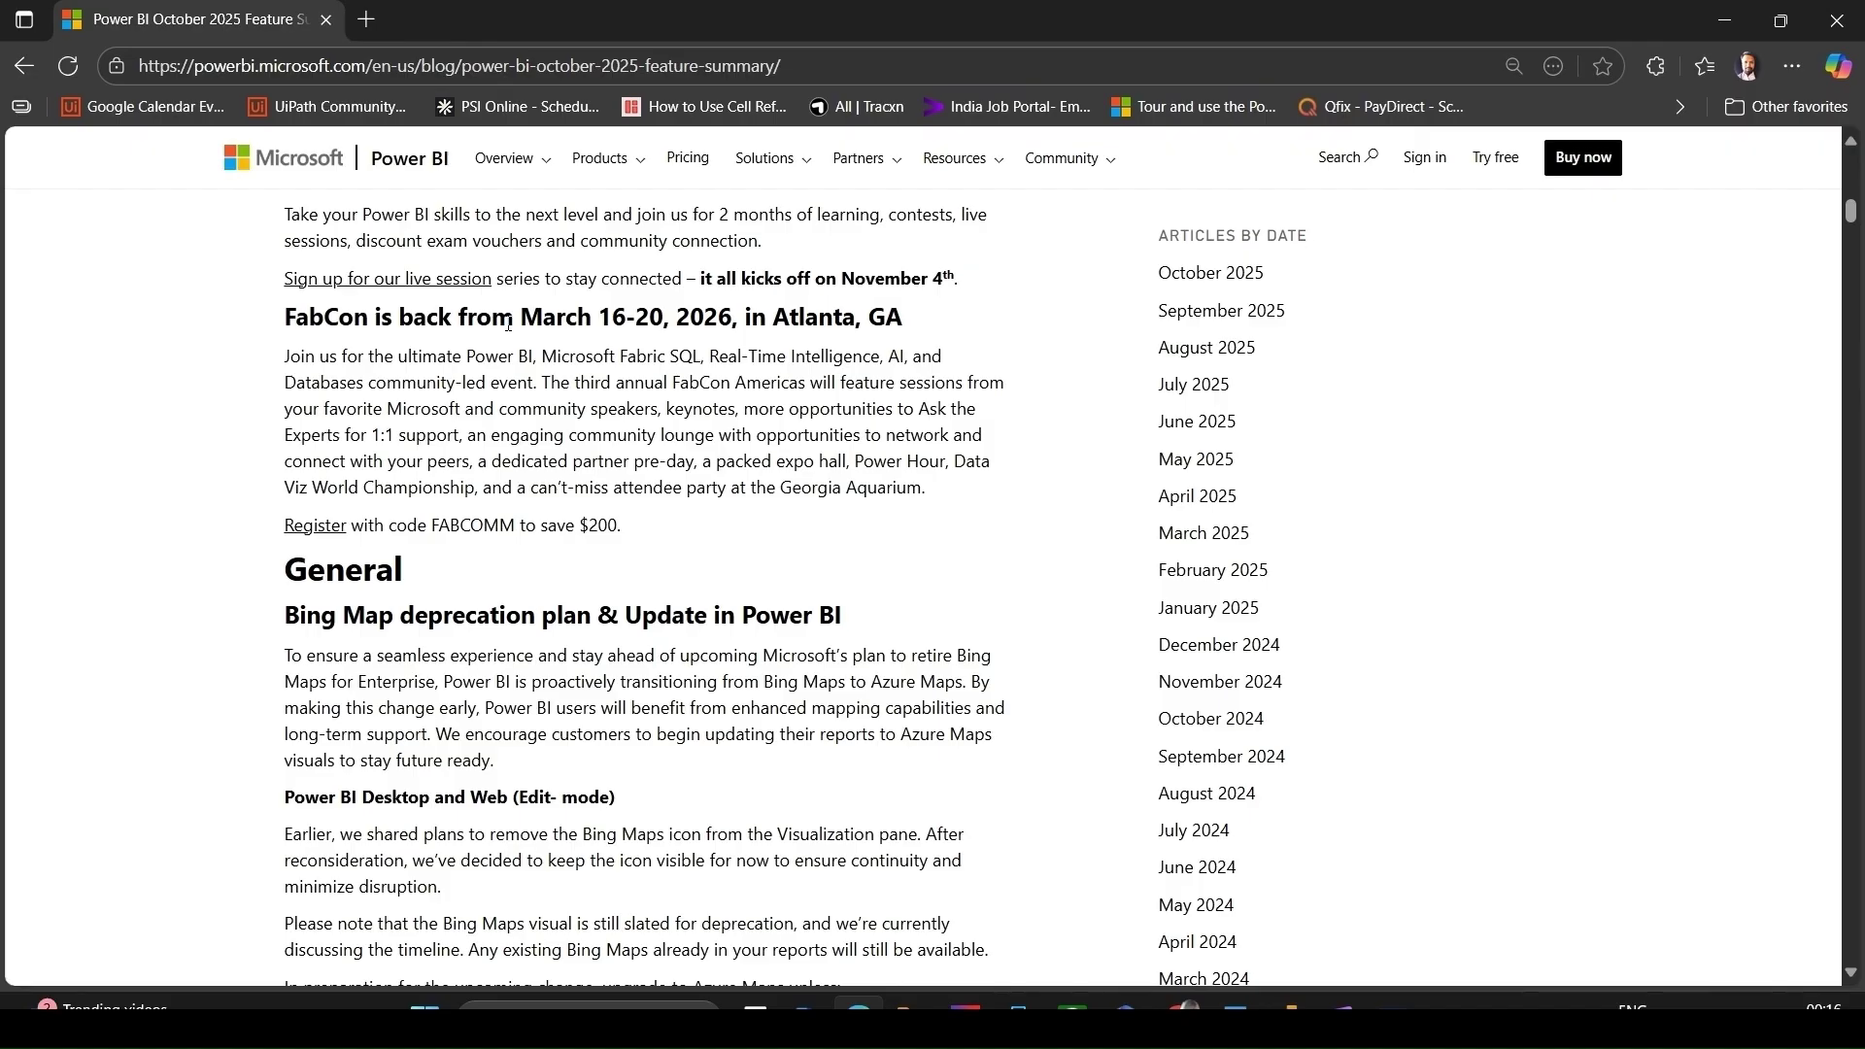
Scroll through the Bing Maps guidance for Desktop and Web to the Report Builder migration note
scroll(1023, 620, down, 3)
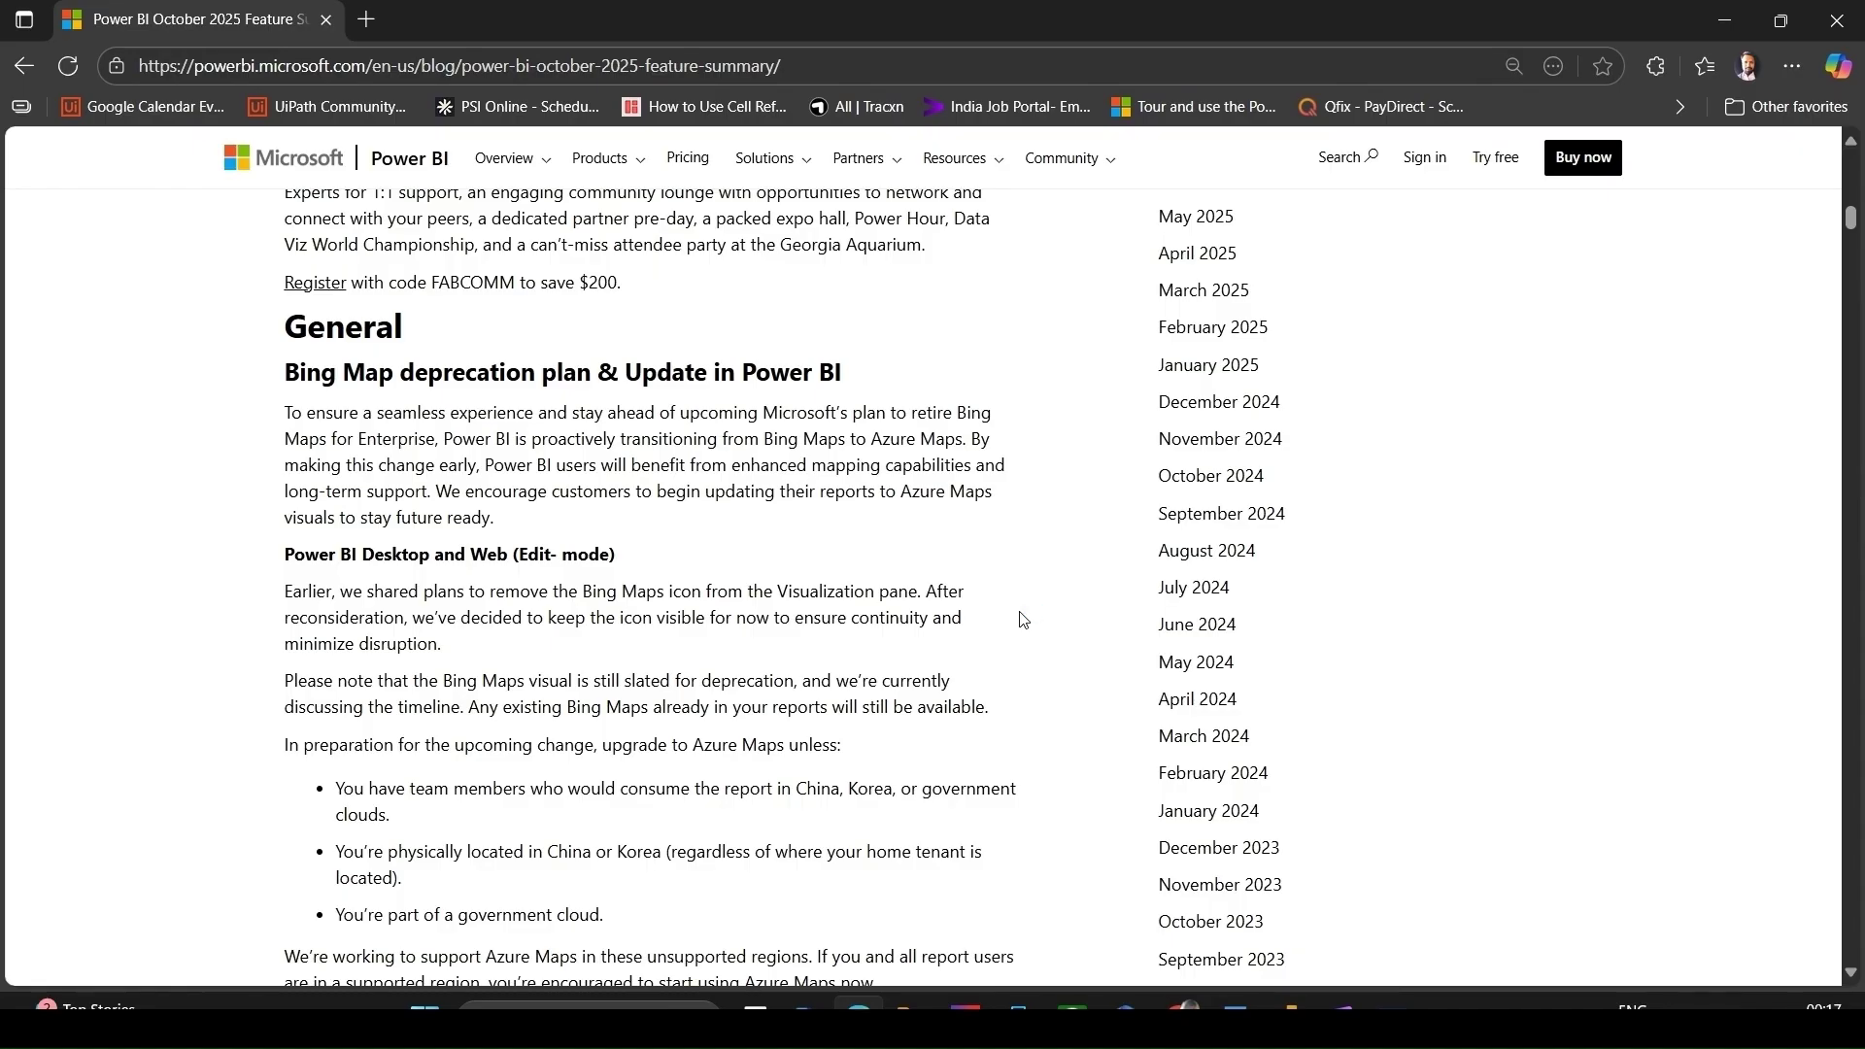
scroll(1022, 620, down, 3)
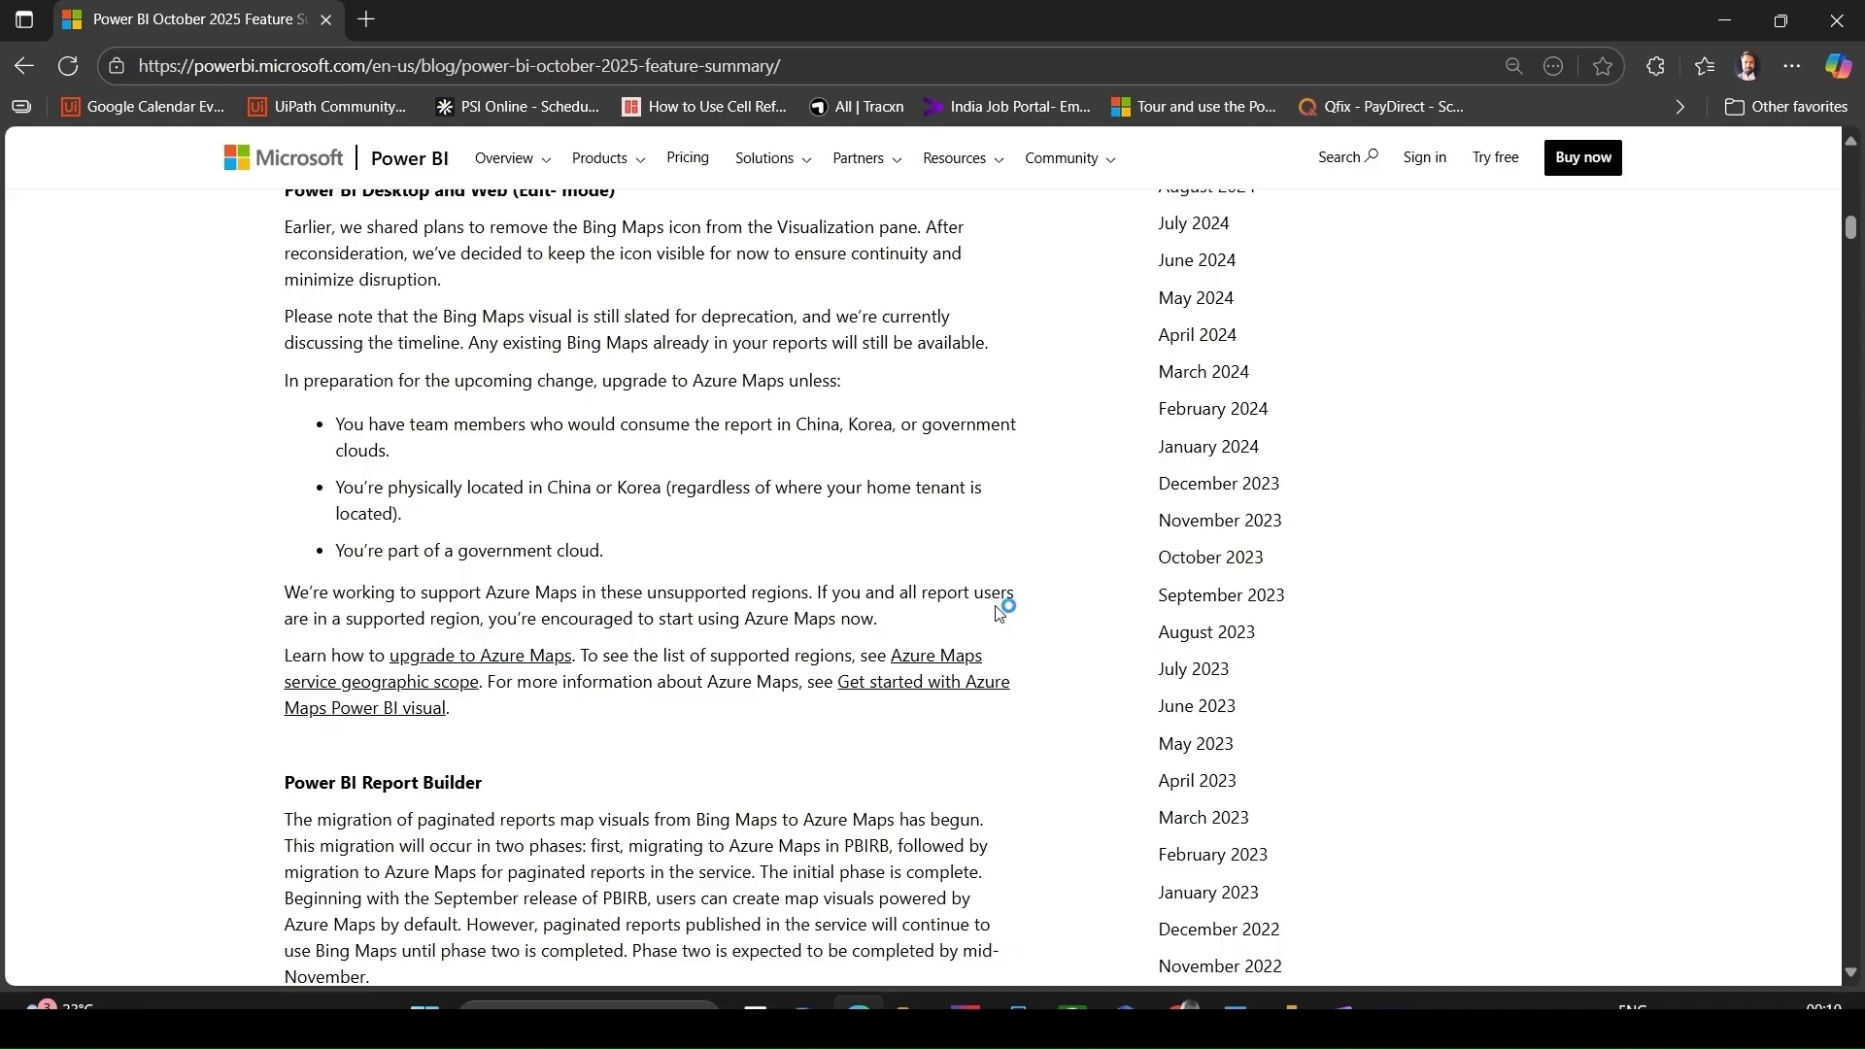
Scroll down to 'Copilot to write DAX queries in DAX query view (Generally Available)'
scroll(199, 485, down, 5)
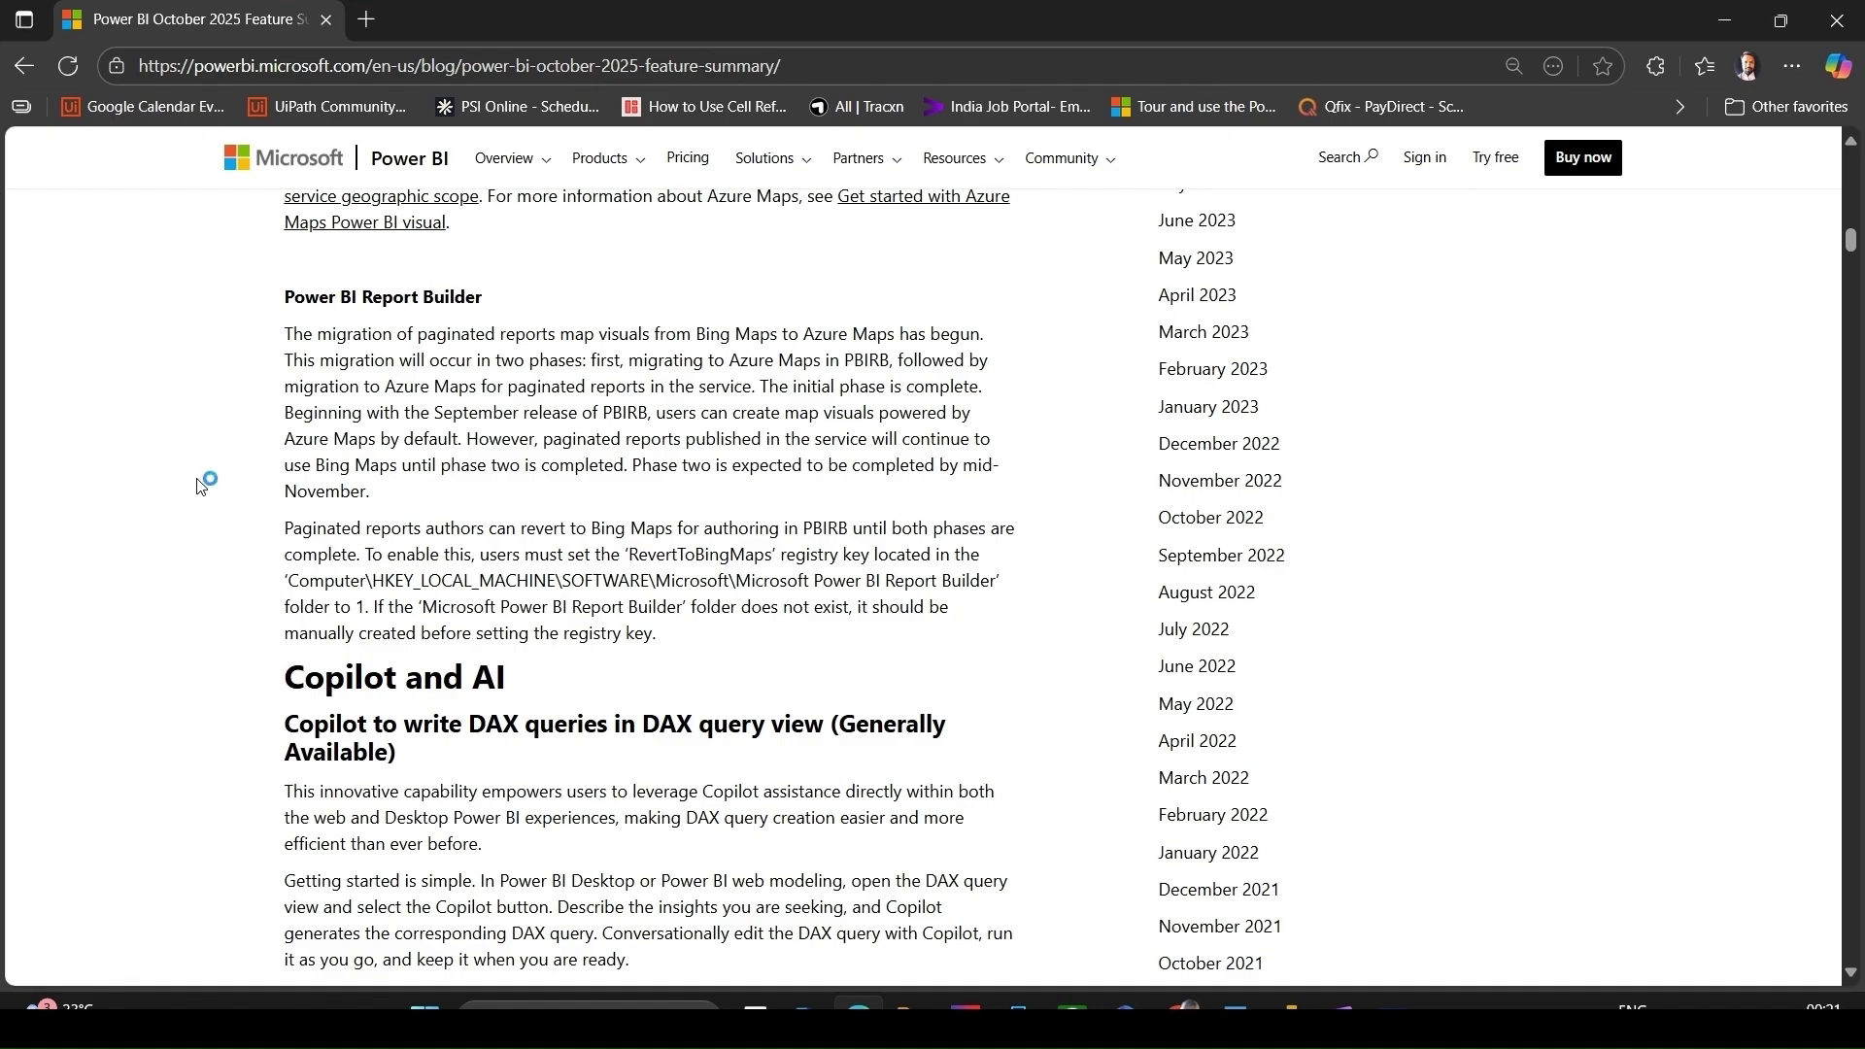
Scroll to the getting-started steps and the targeted monthly deliveries DAX query screenshot
scroll(201, 486, down, 3)
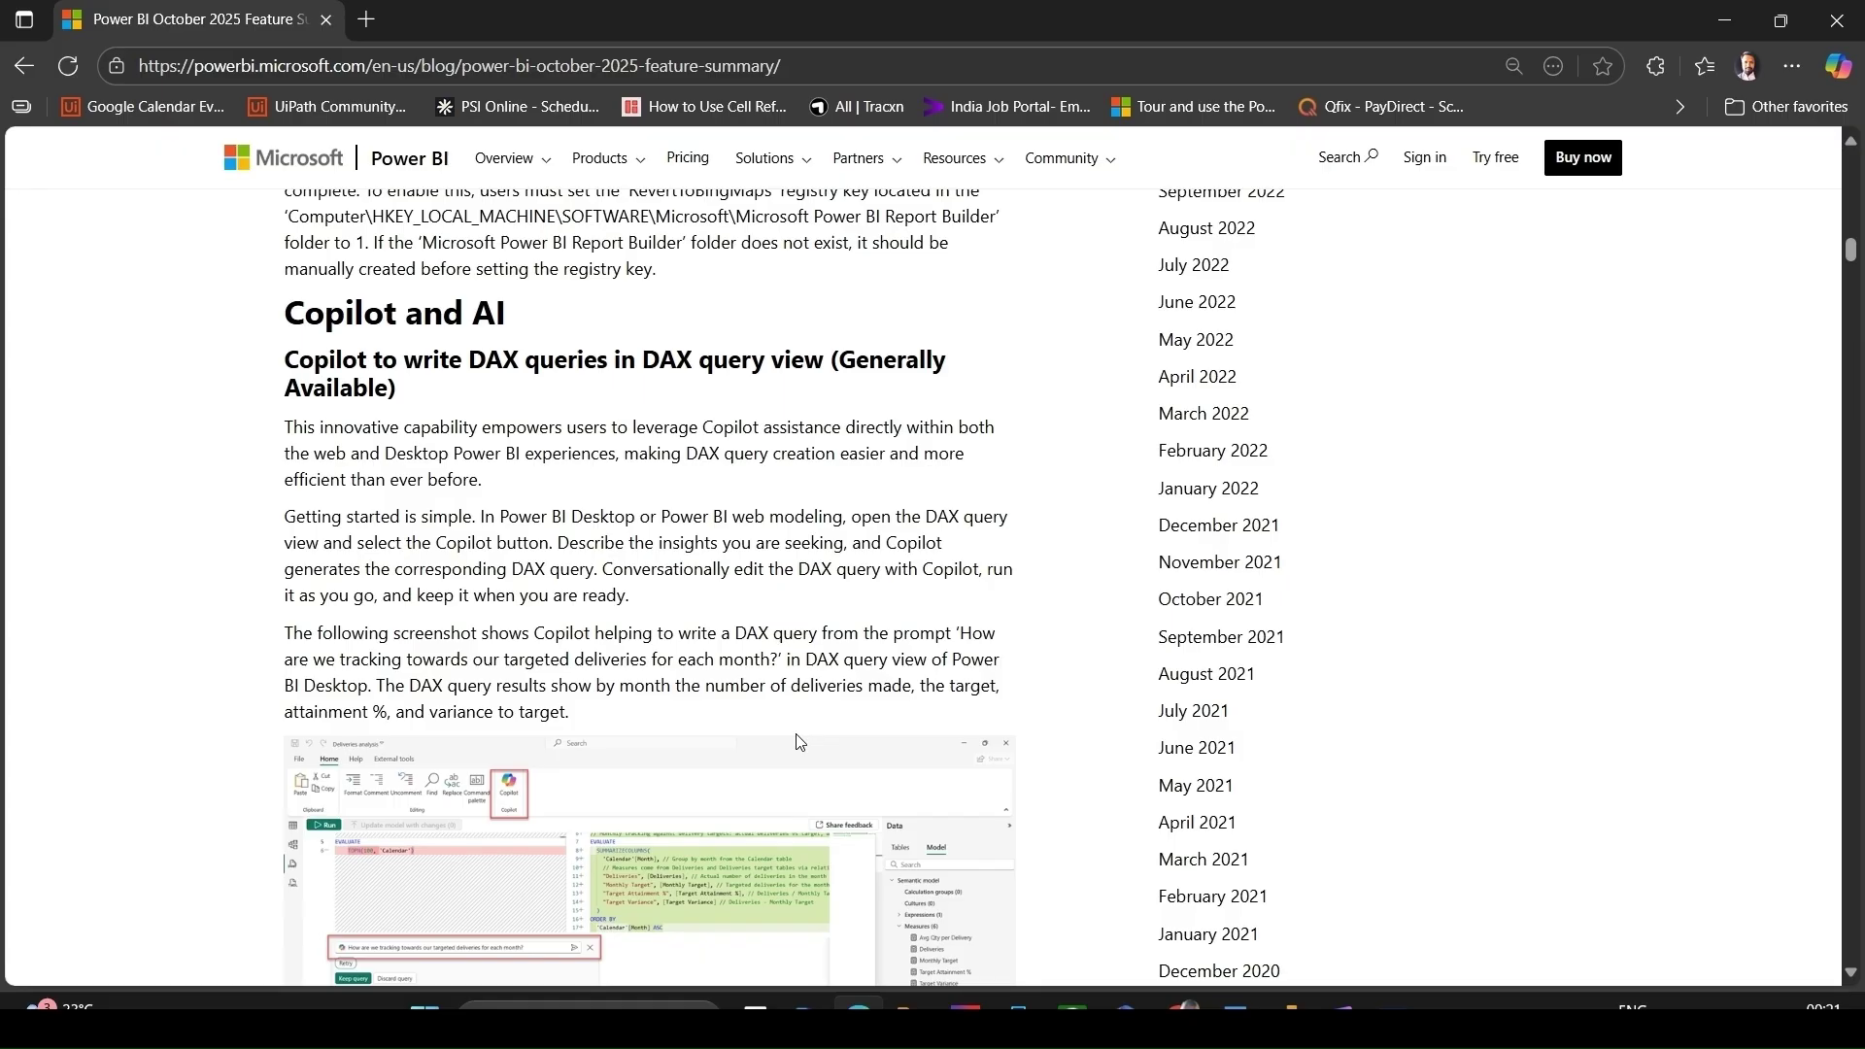
scroll(625, 622, down, 2)
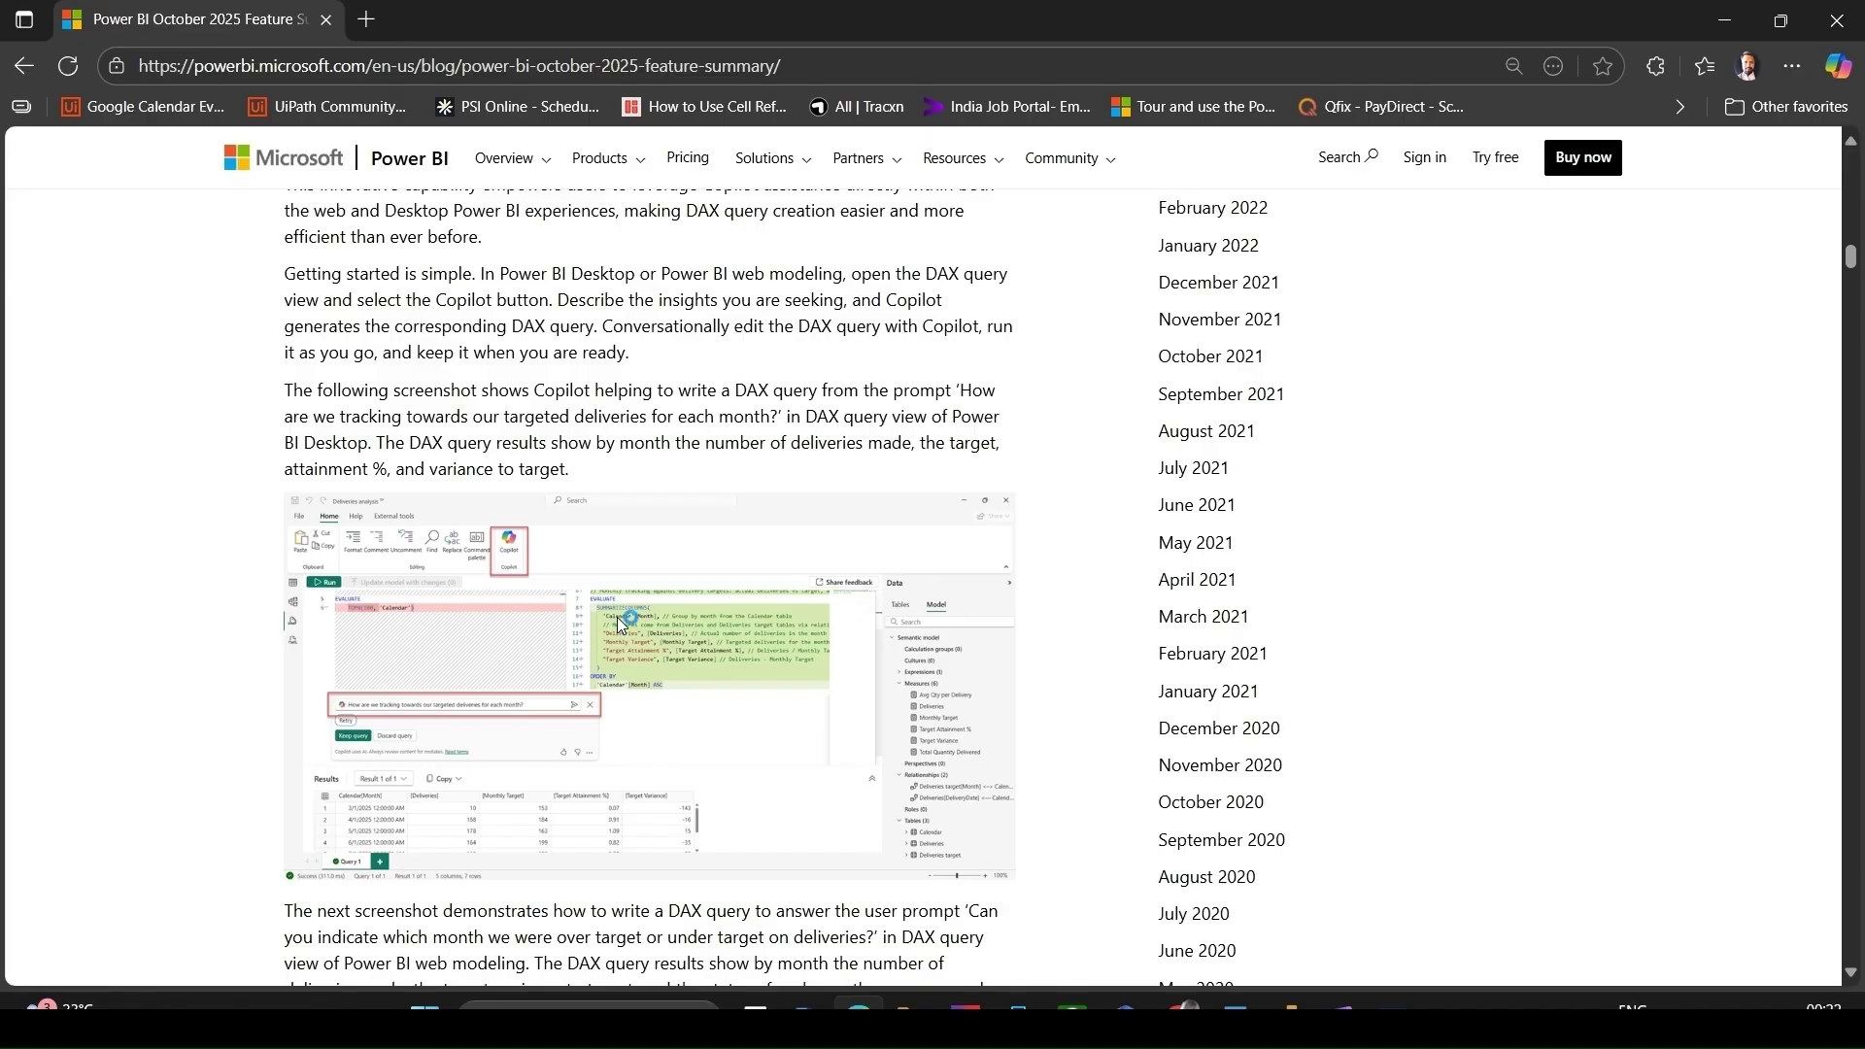
Scroll to the web-modeling example on months over or under delivery target
scroll(619, 618, down, 5)
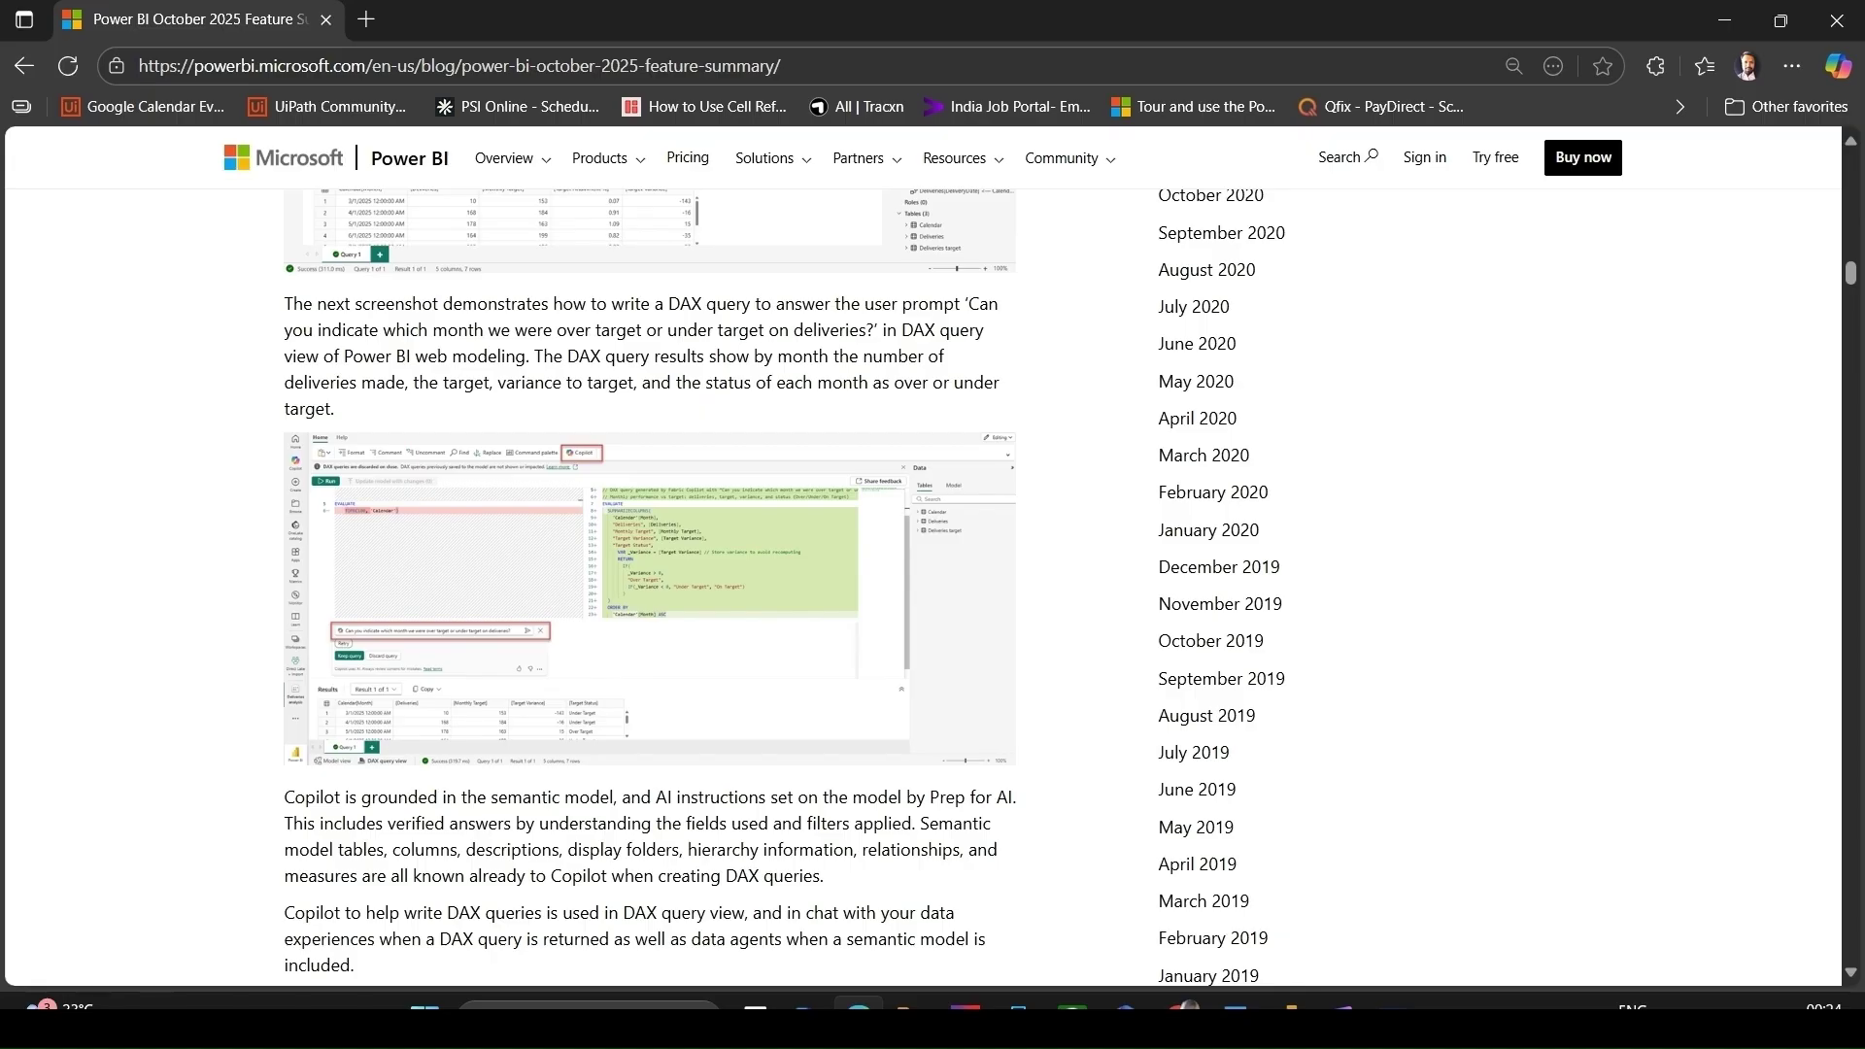
Scroll through Button slicer and visual calculations in embed to the table column auto-expand section
scroll(932, 583, down, 6)
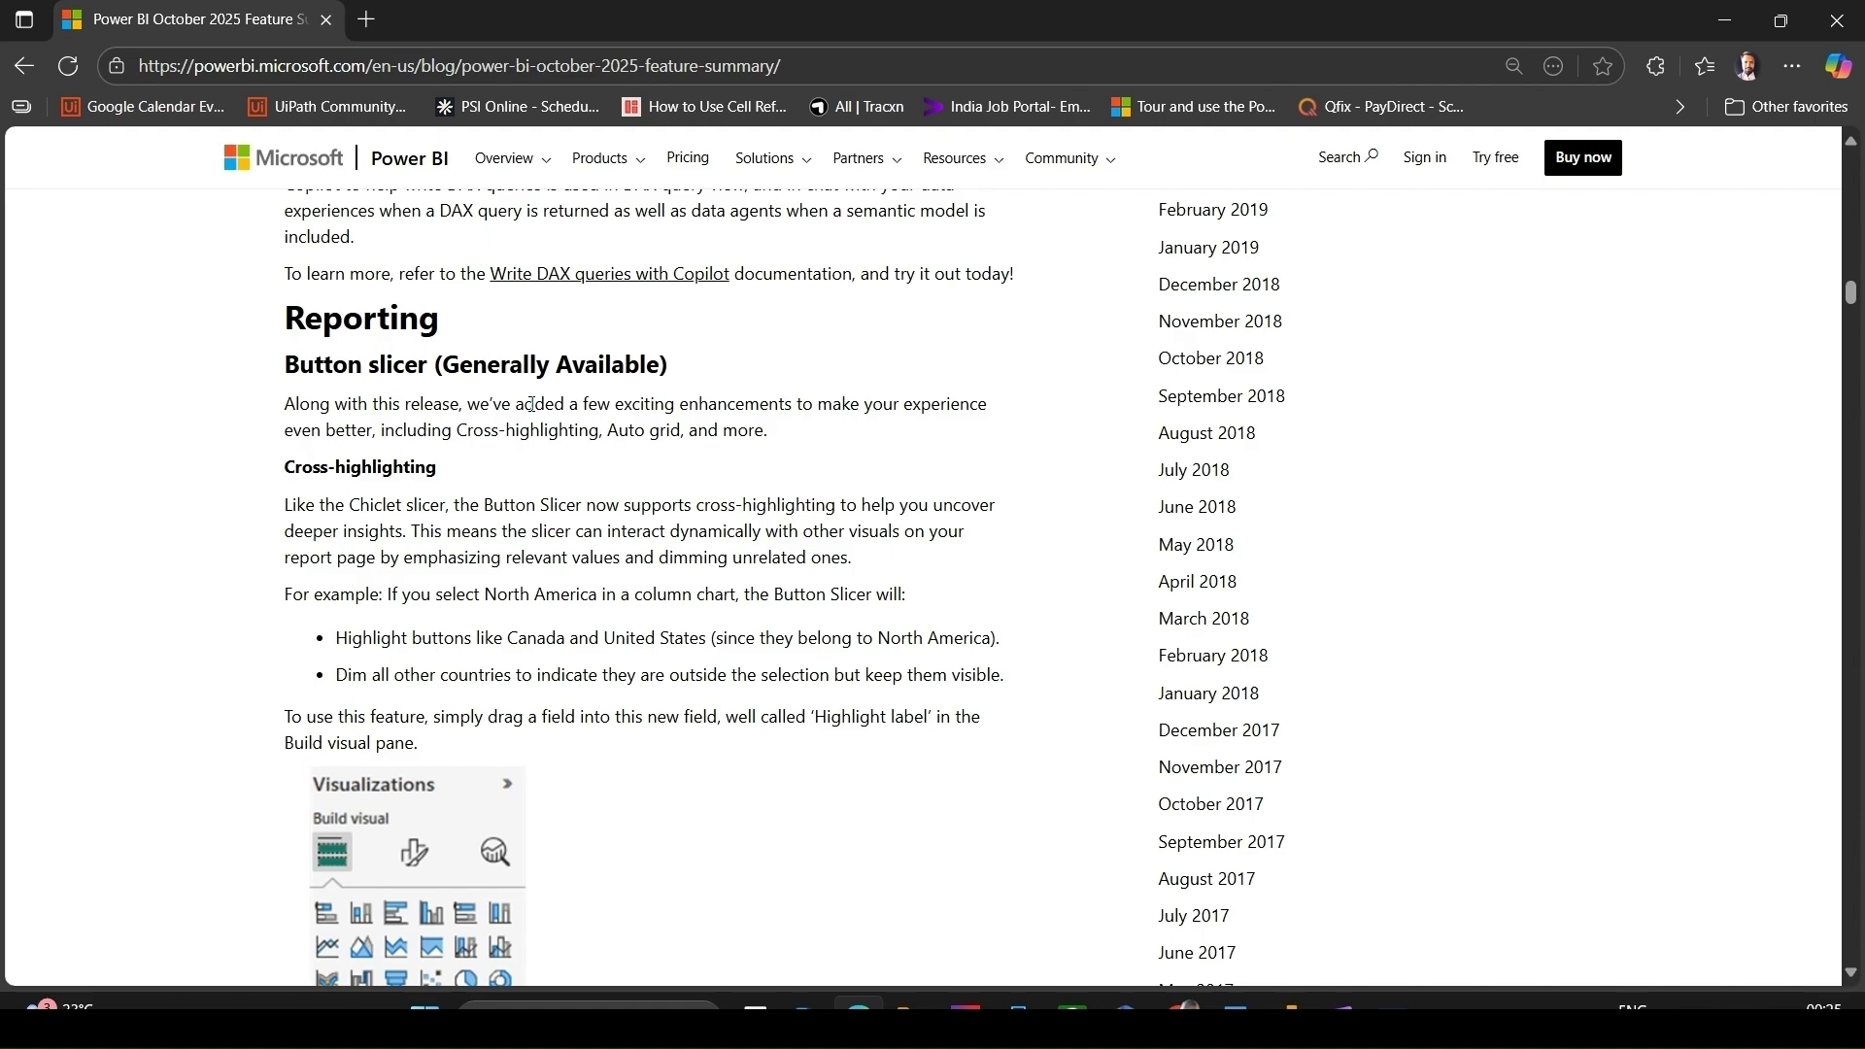
scroll(532, 404, down, 3)
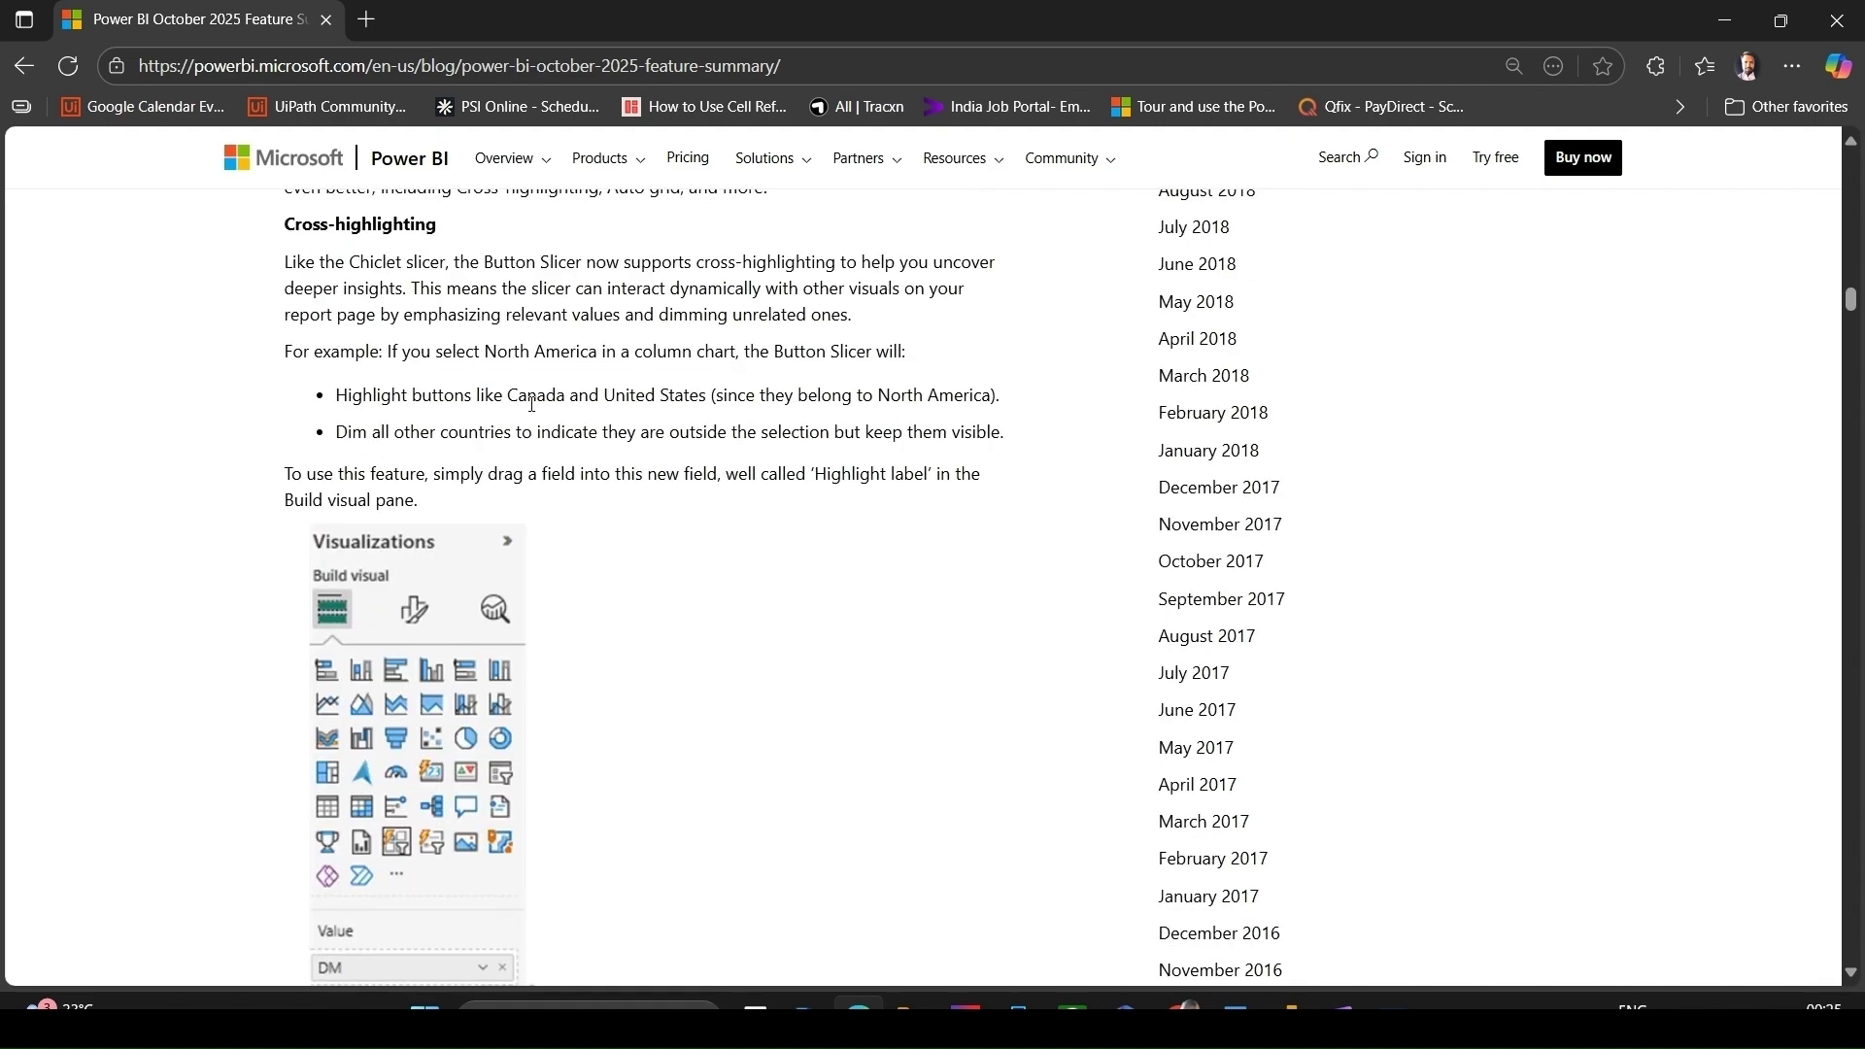
scroll(532, 404, down, 10)
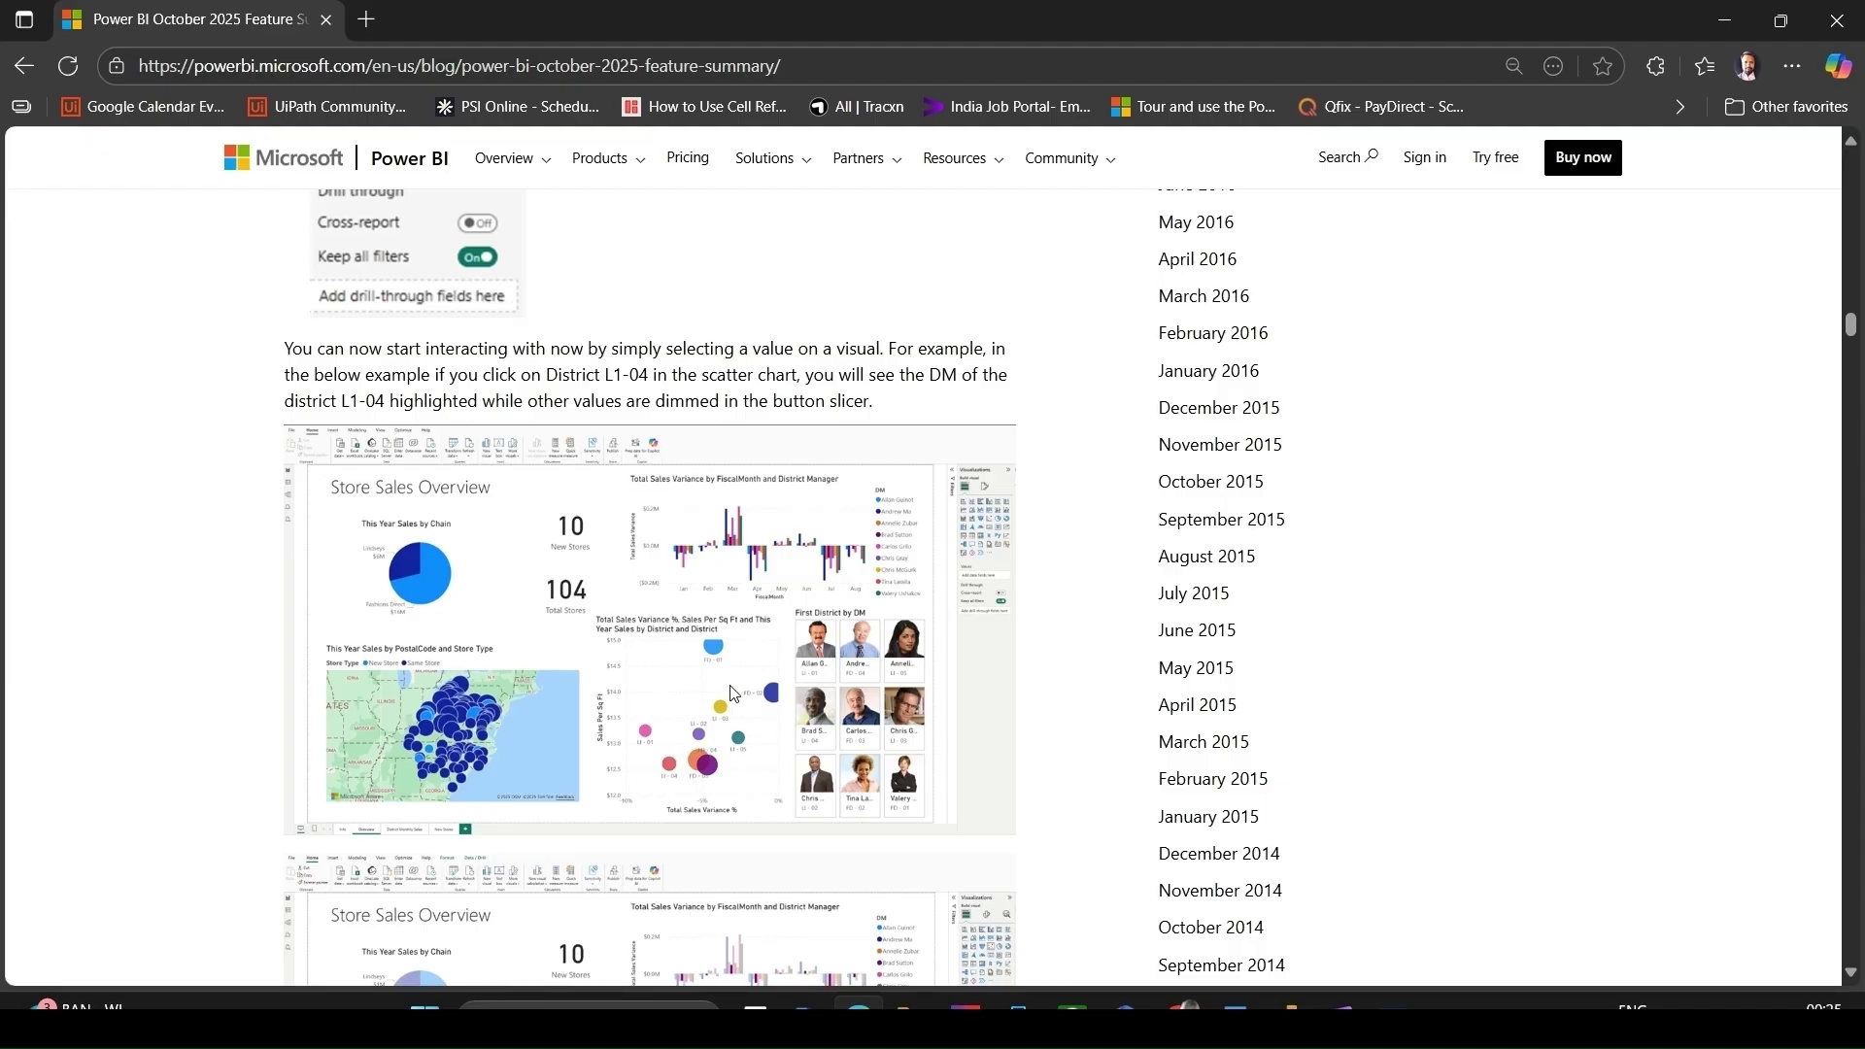
scroll(302, 473, down, 8)
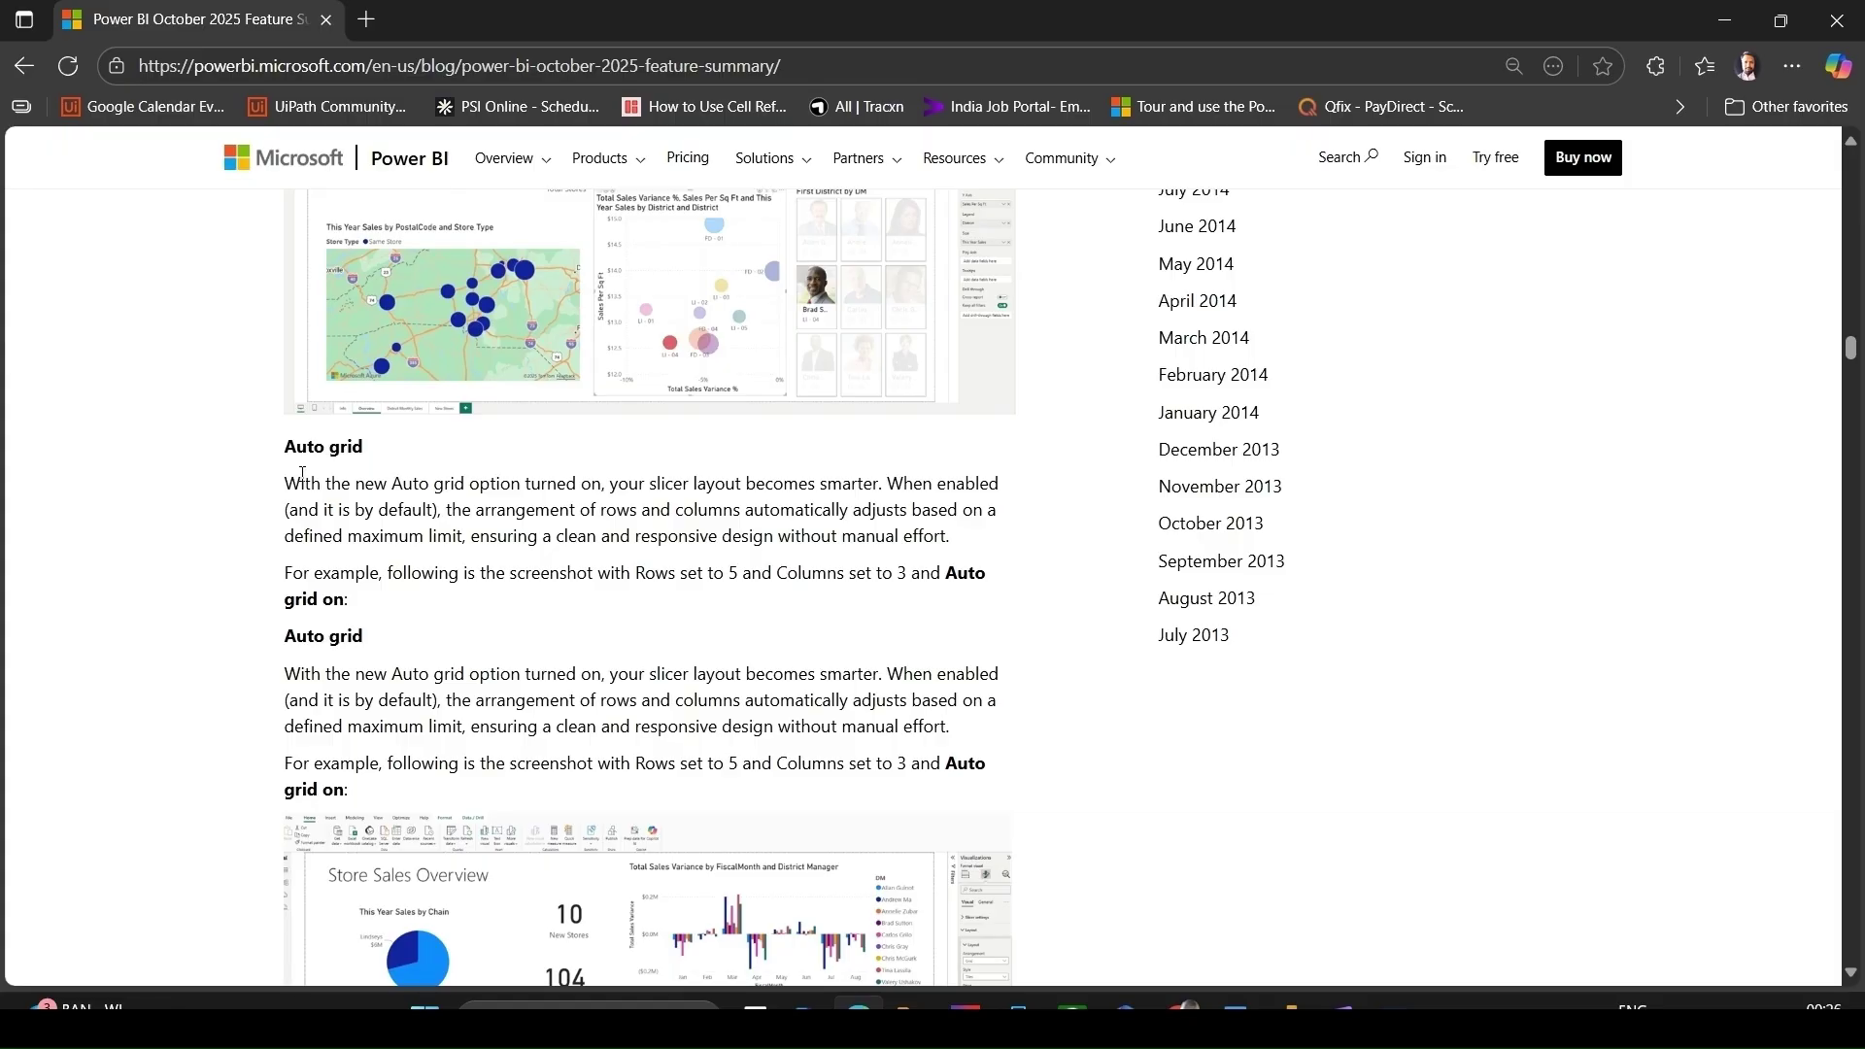
scroll(415, 526, down, 10)
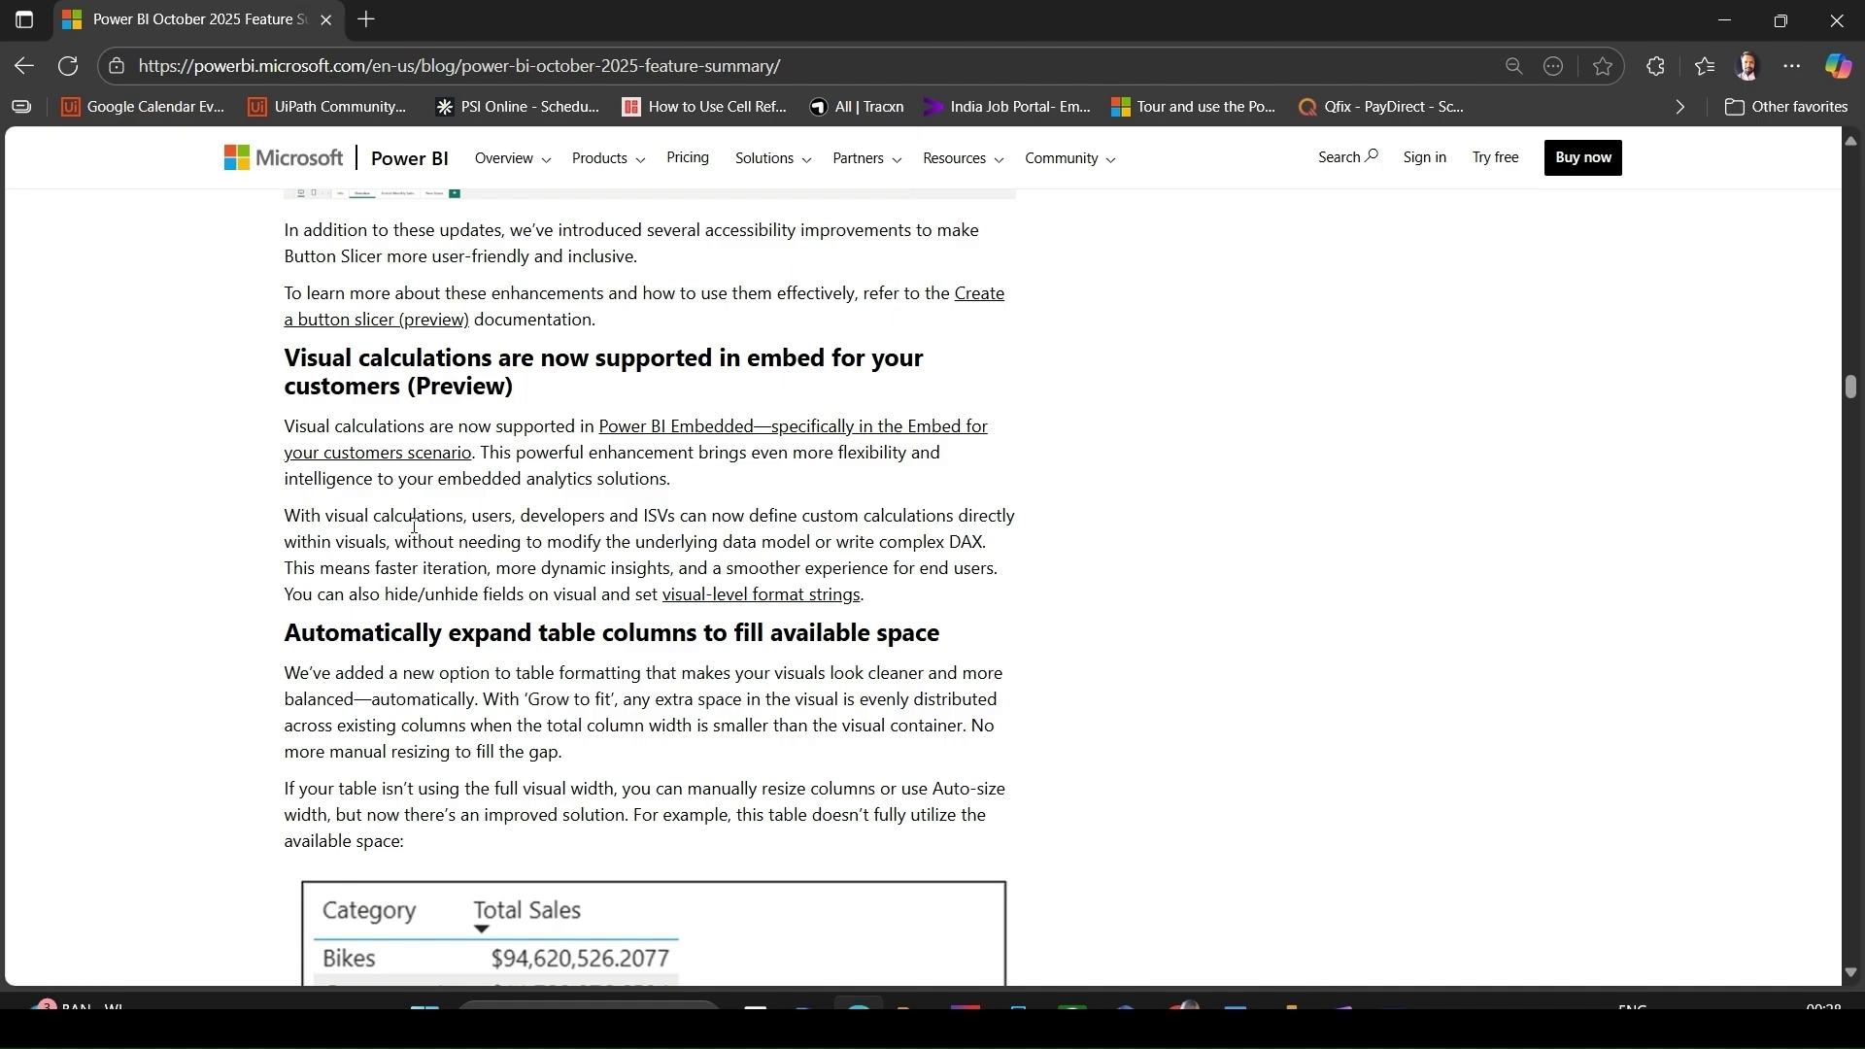
Scroll until the Category/Total Sales example table is fully visible
scroll(415, 525, down, 3)
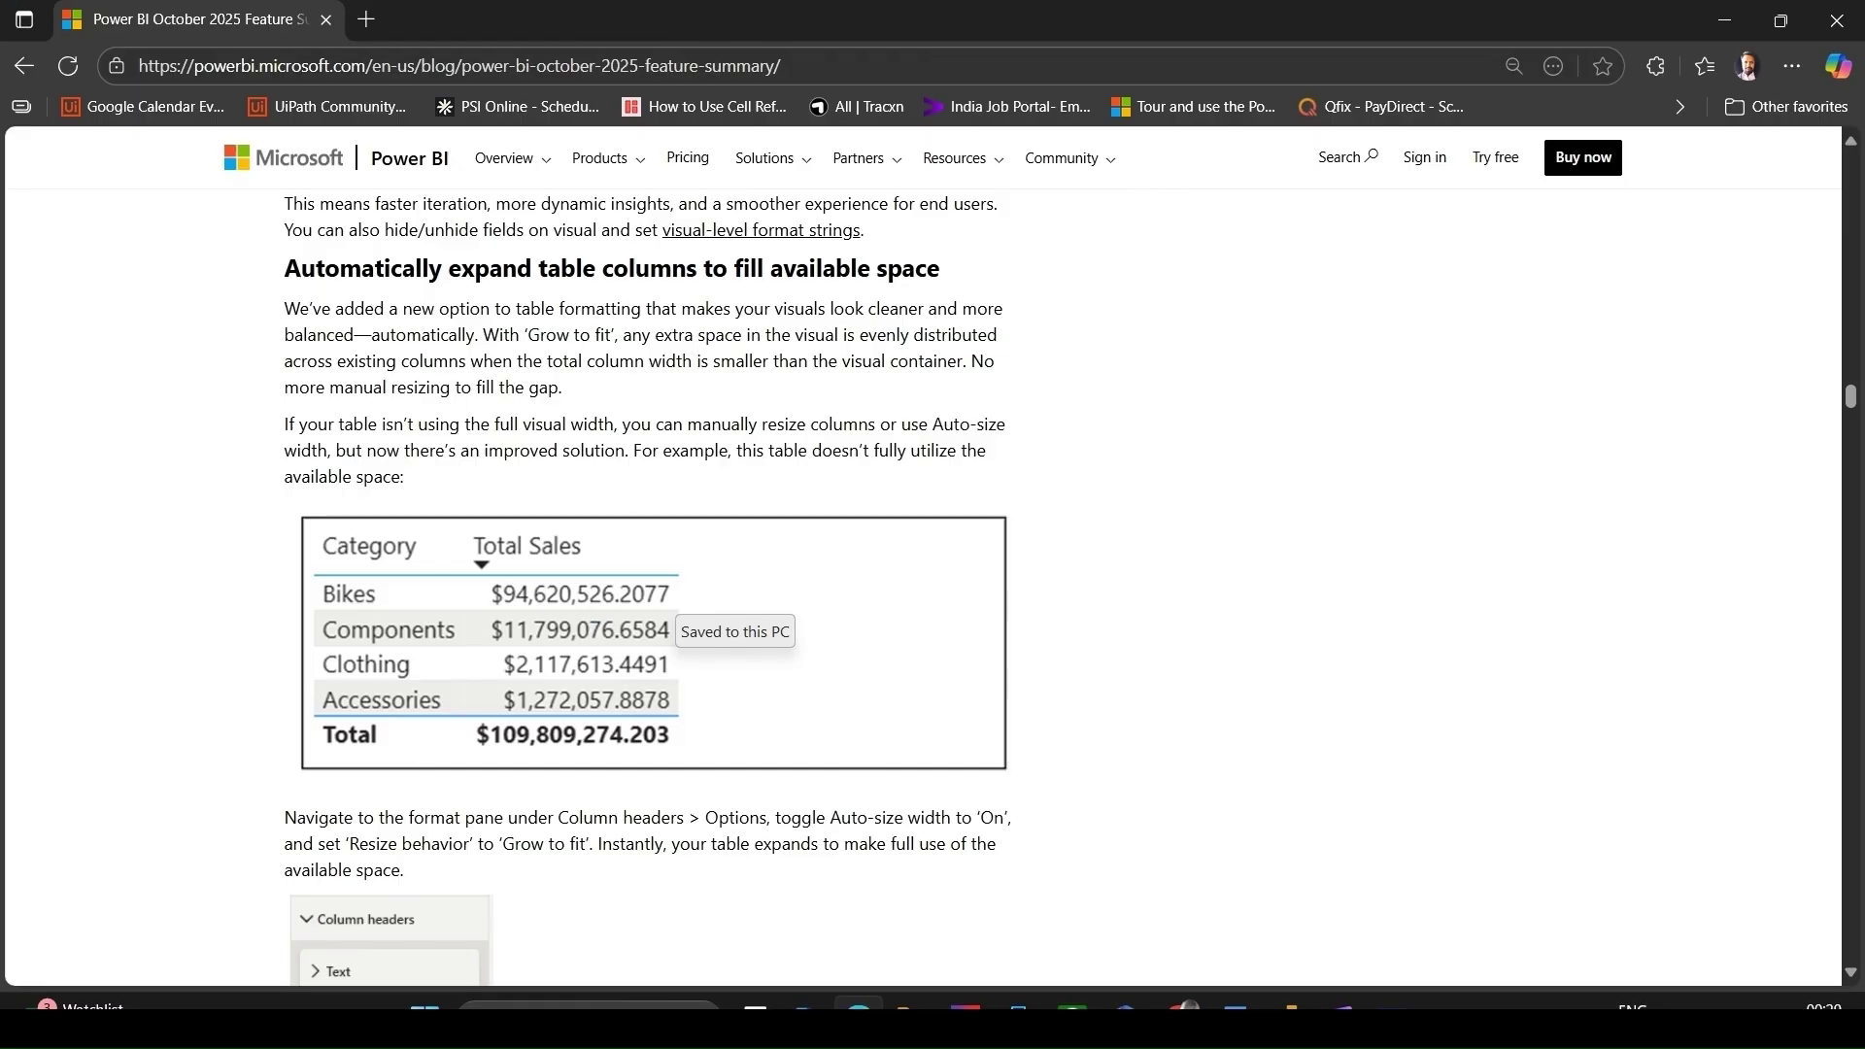
In PBI Updates, re-sort the Country/Sum of Profit table by profit descending and open Format visual
key(alt+Tab)
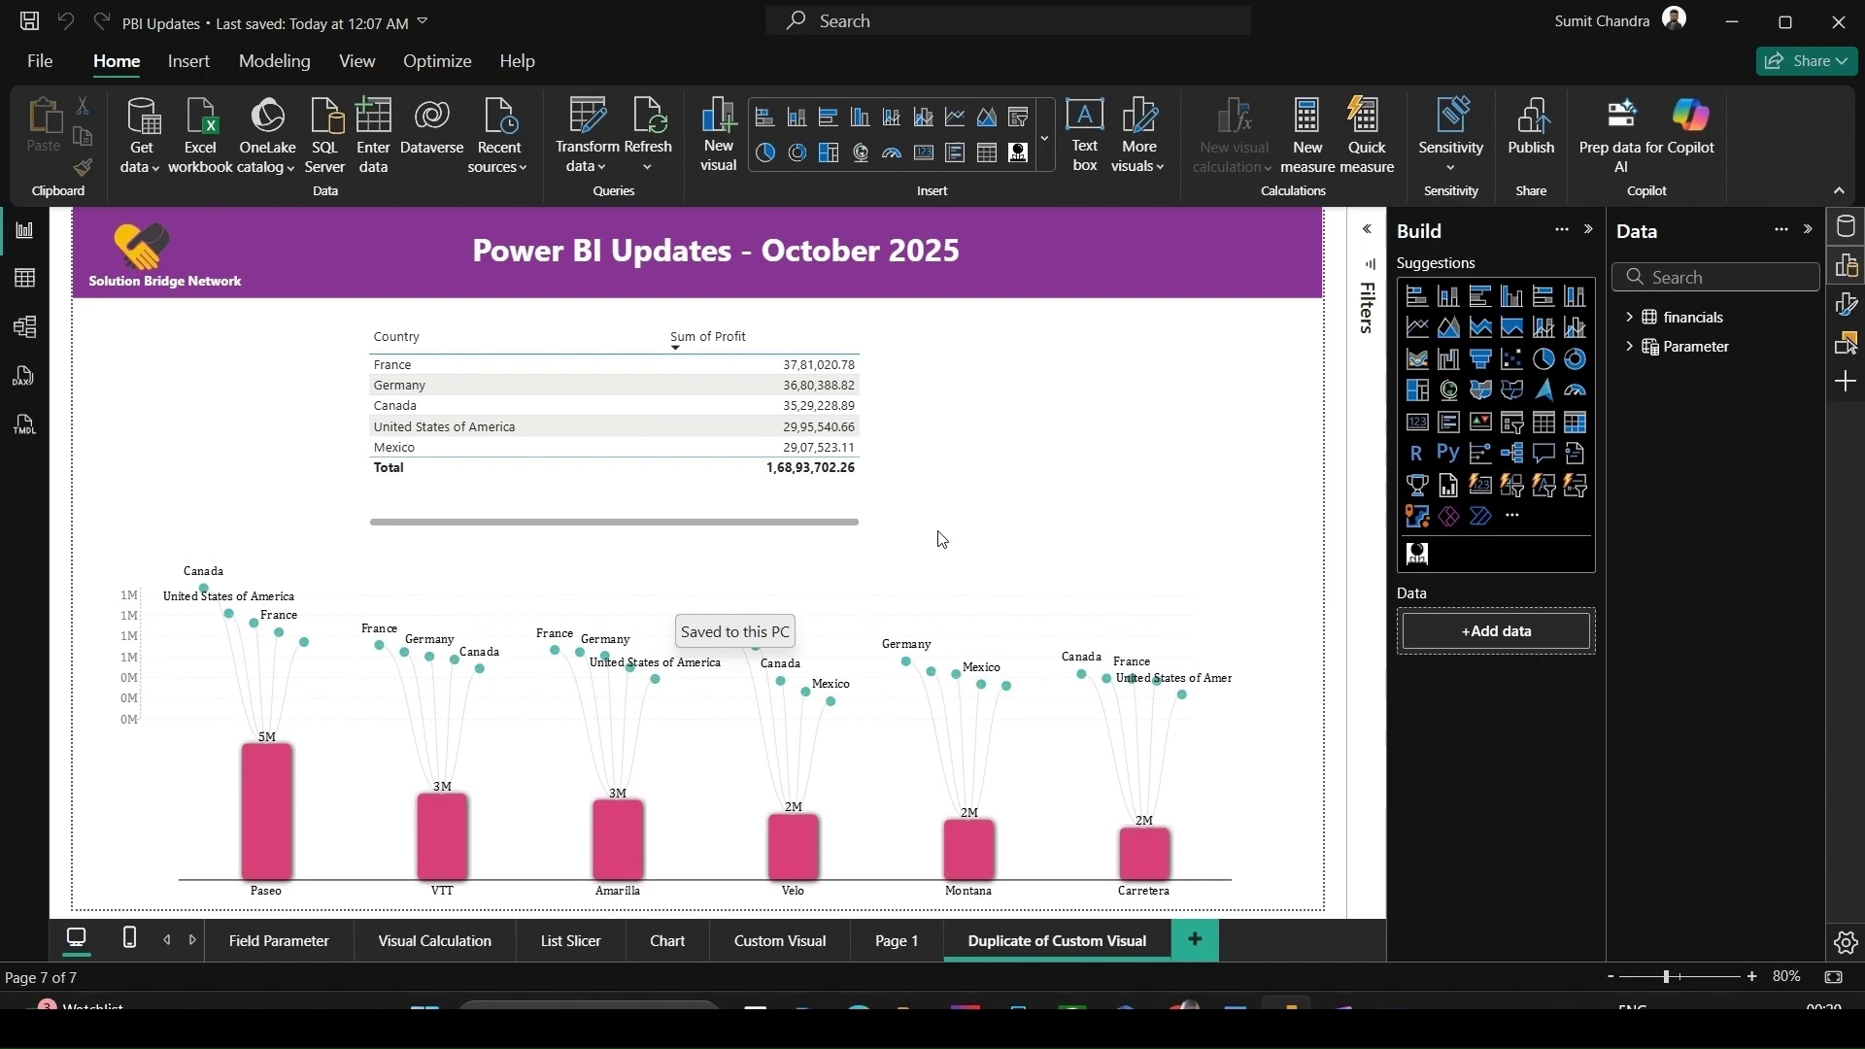
click(782, 336)
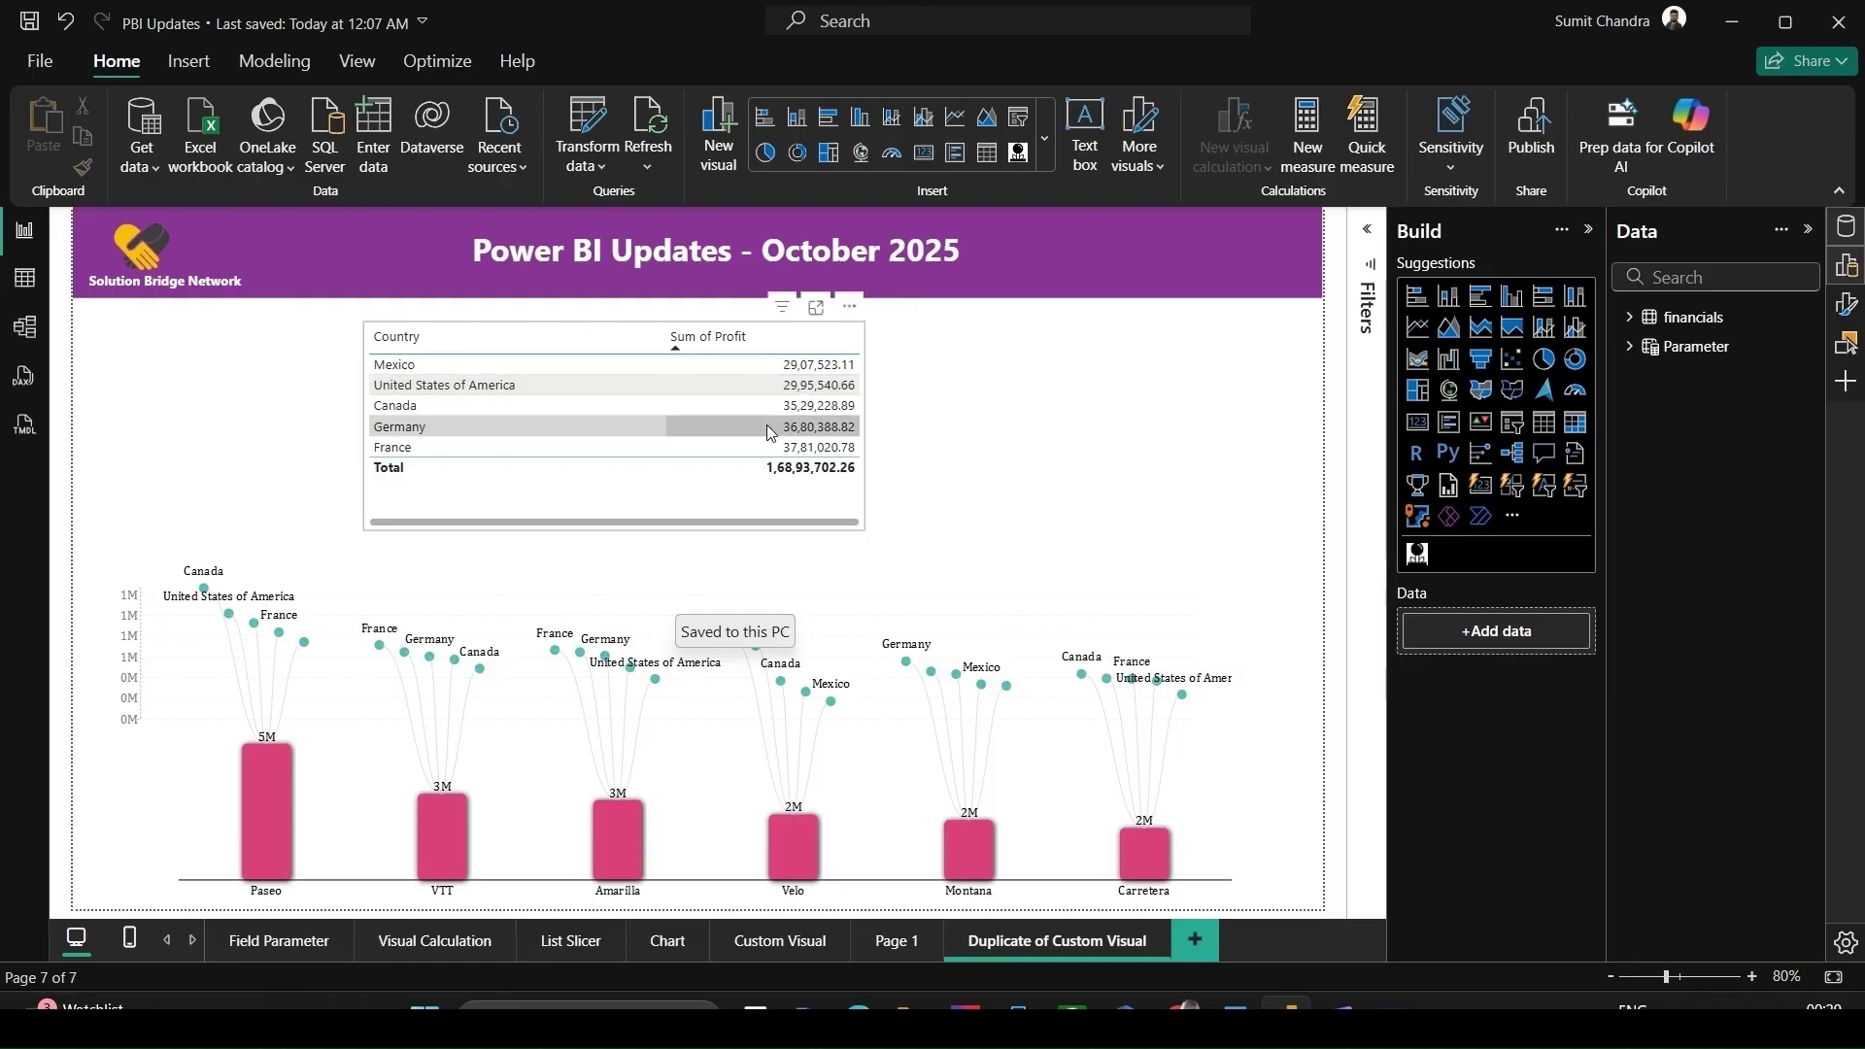
click(751, 335)
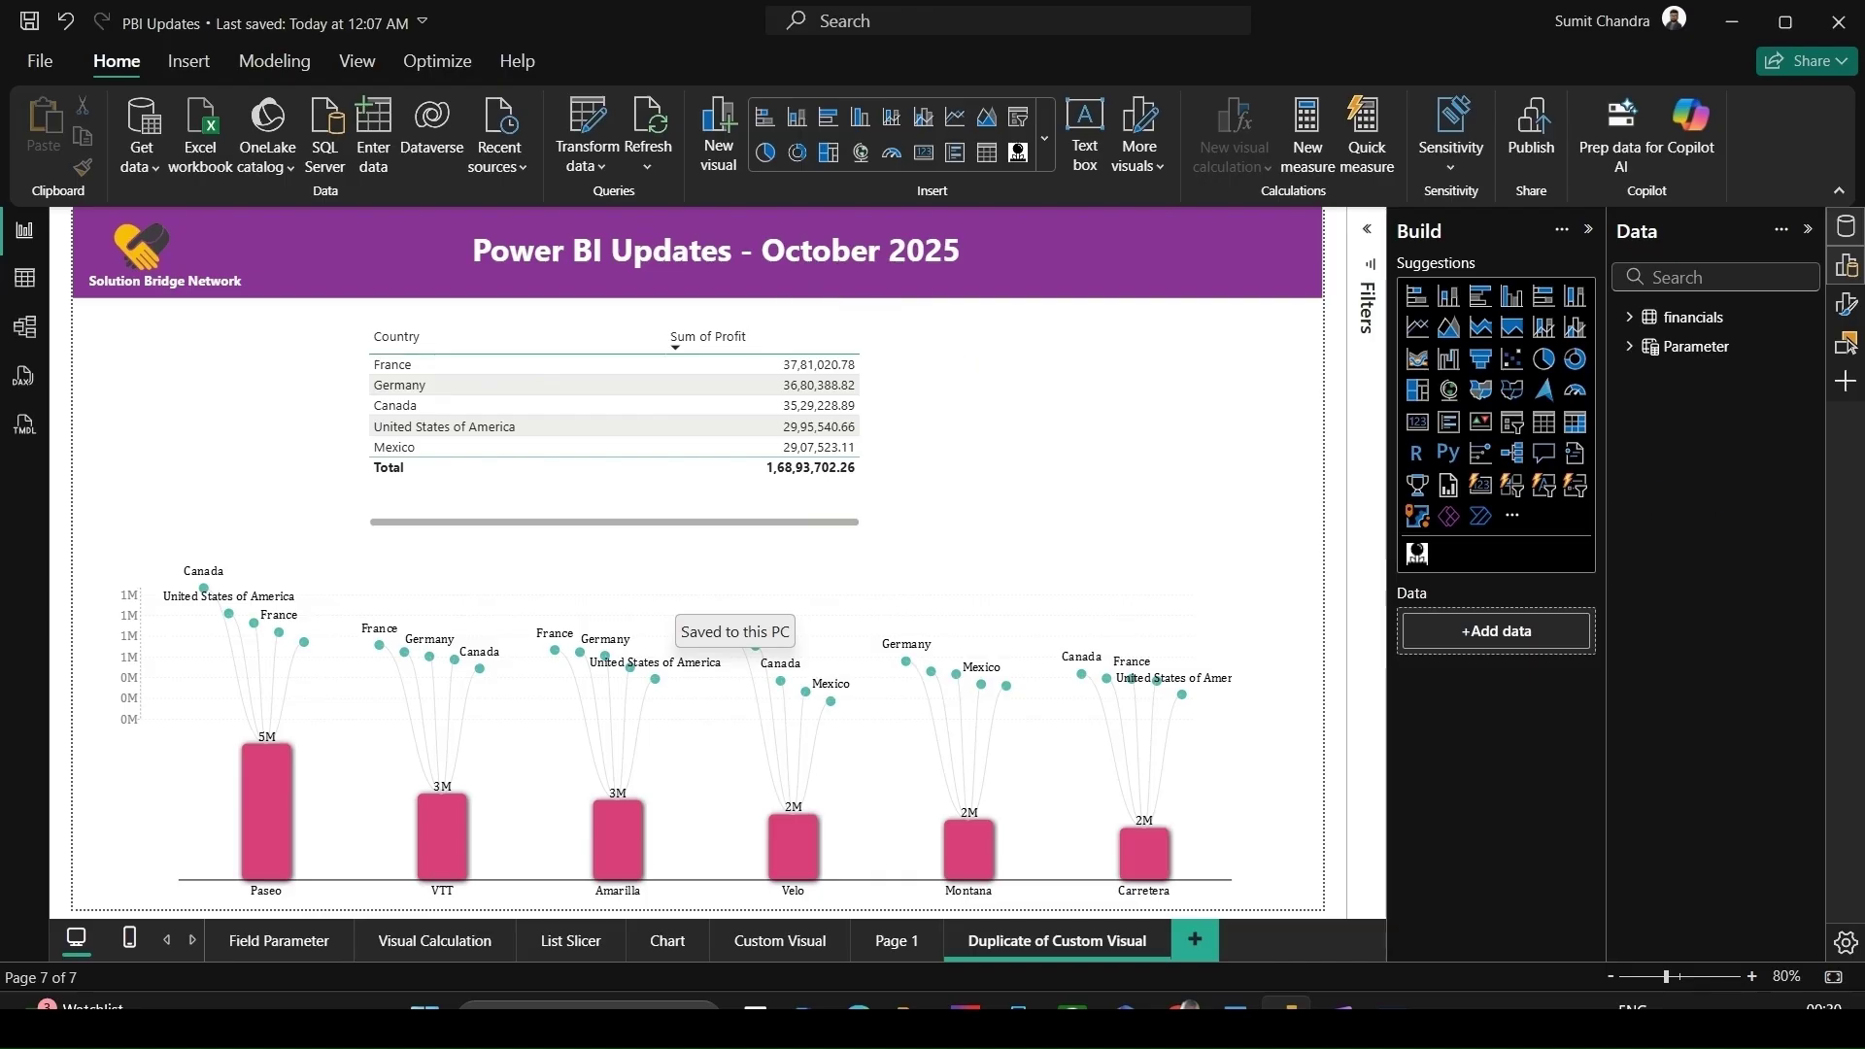
click(1847, 307)
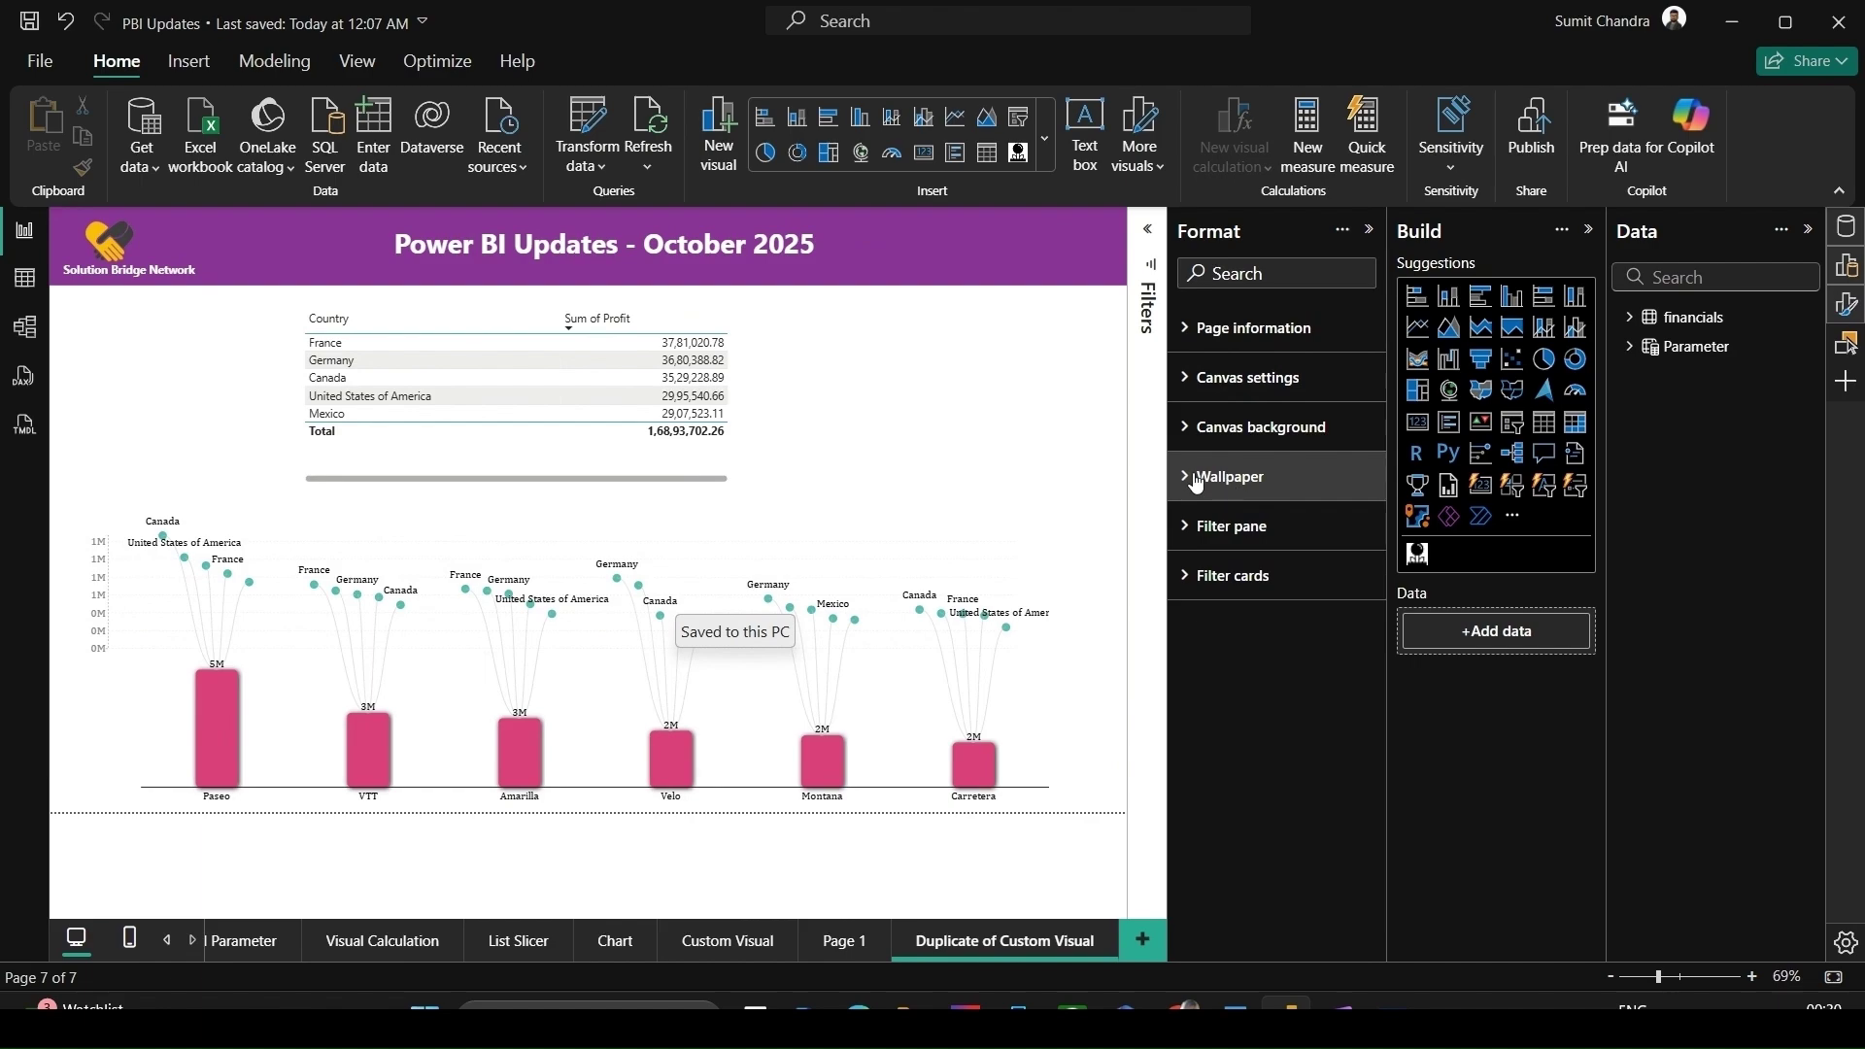
Try 'Fit to content' for Column headers Resize behavior, then settle on 'Grow to fit'
click(1244, 627)
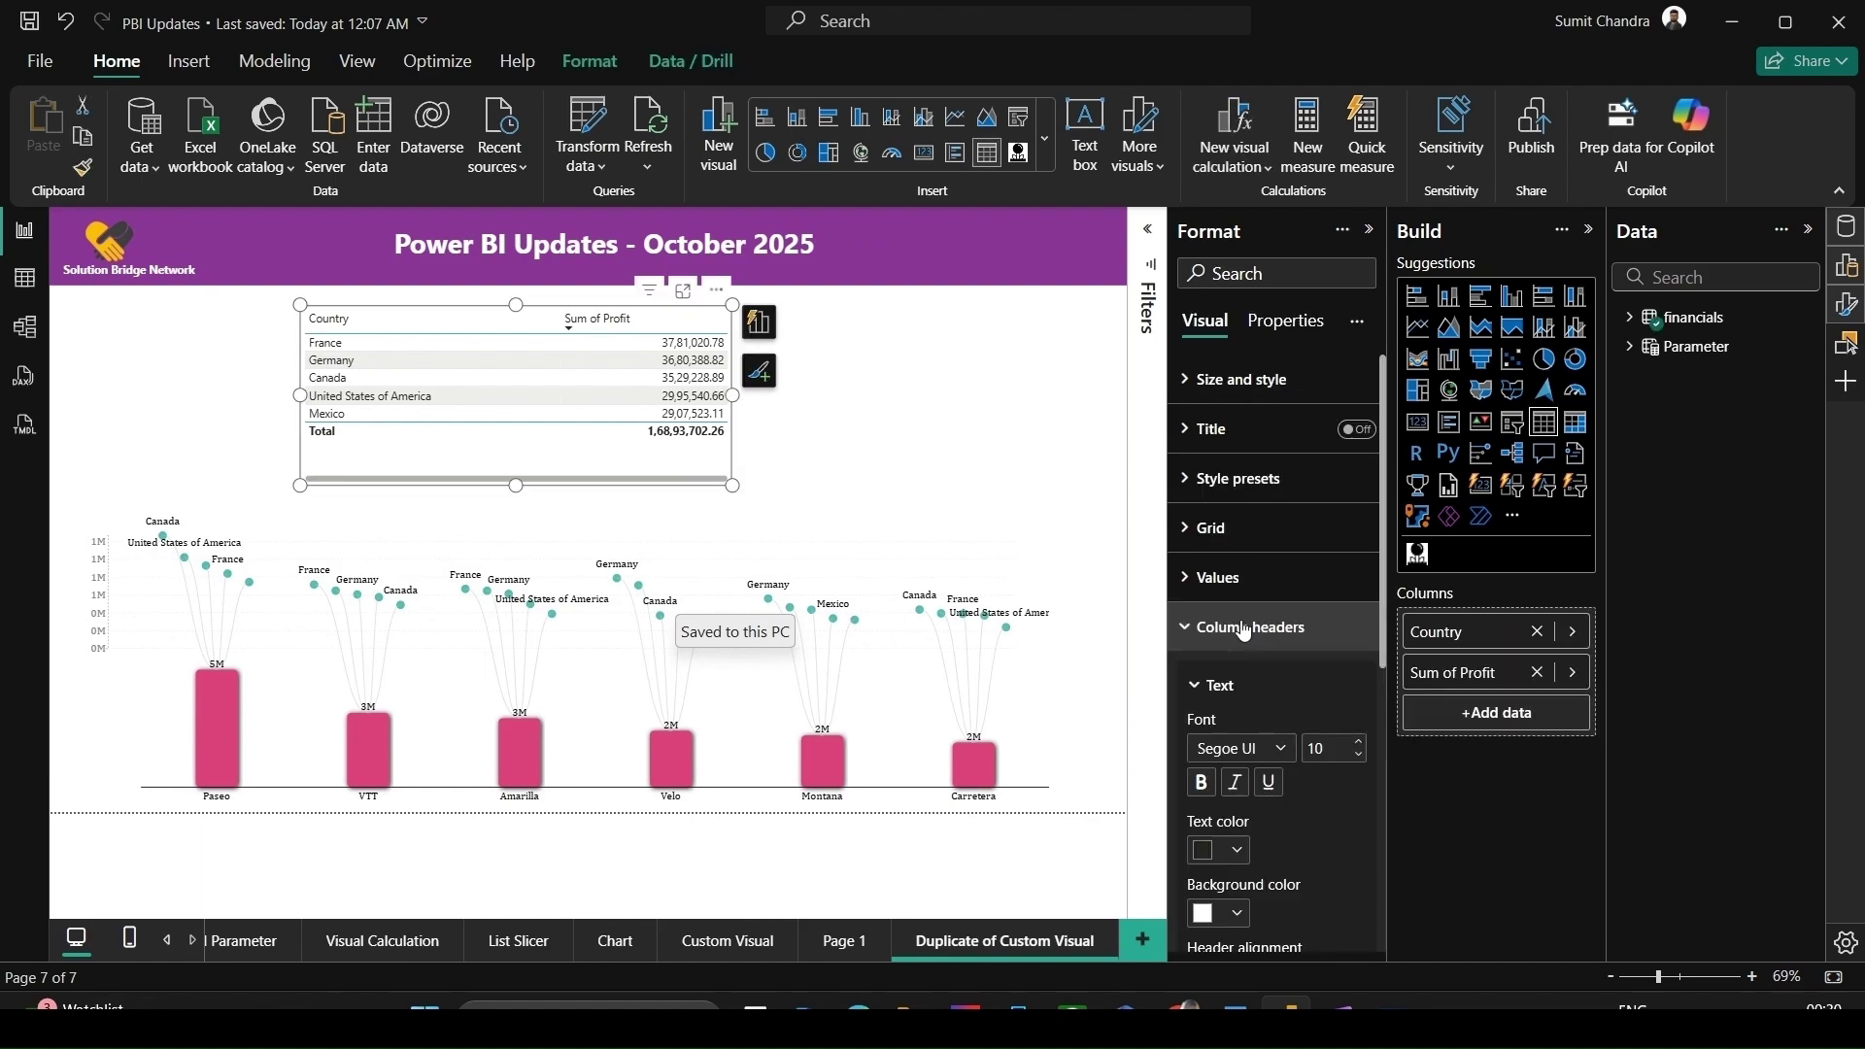
scroll(1244, 630, down, 4)
click(1248, 709)
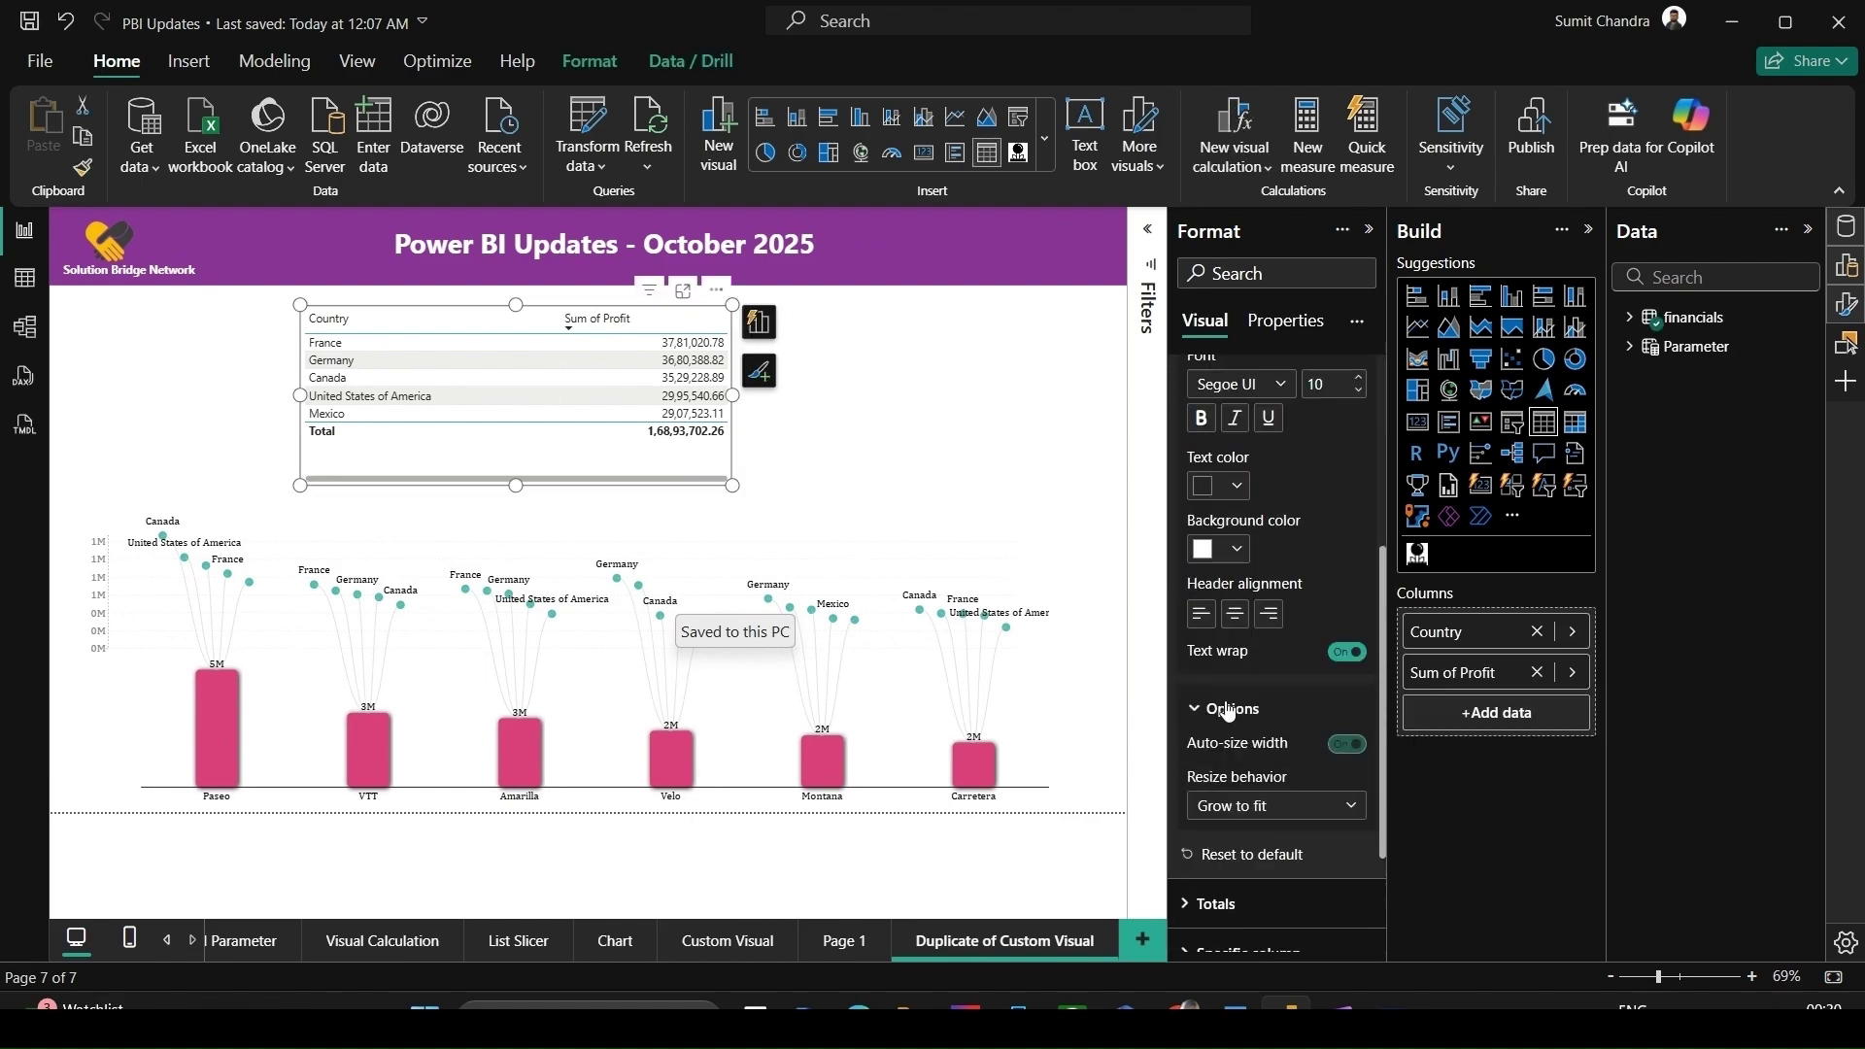
scroll(1248, 709, down, 3)
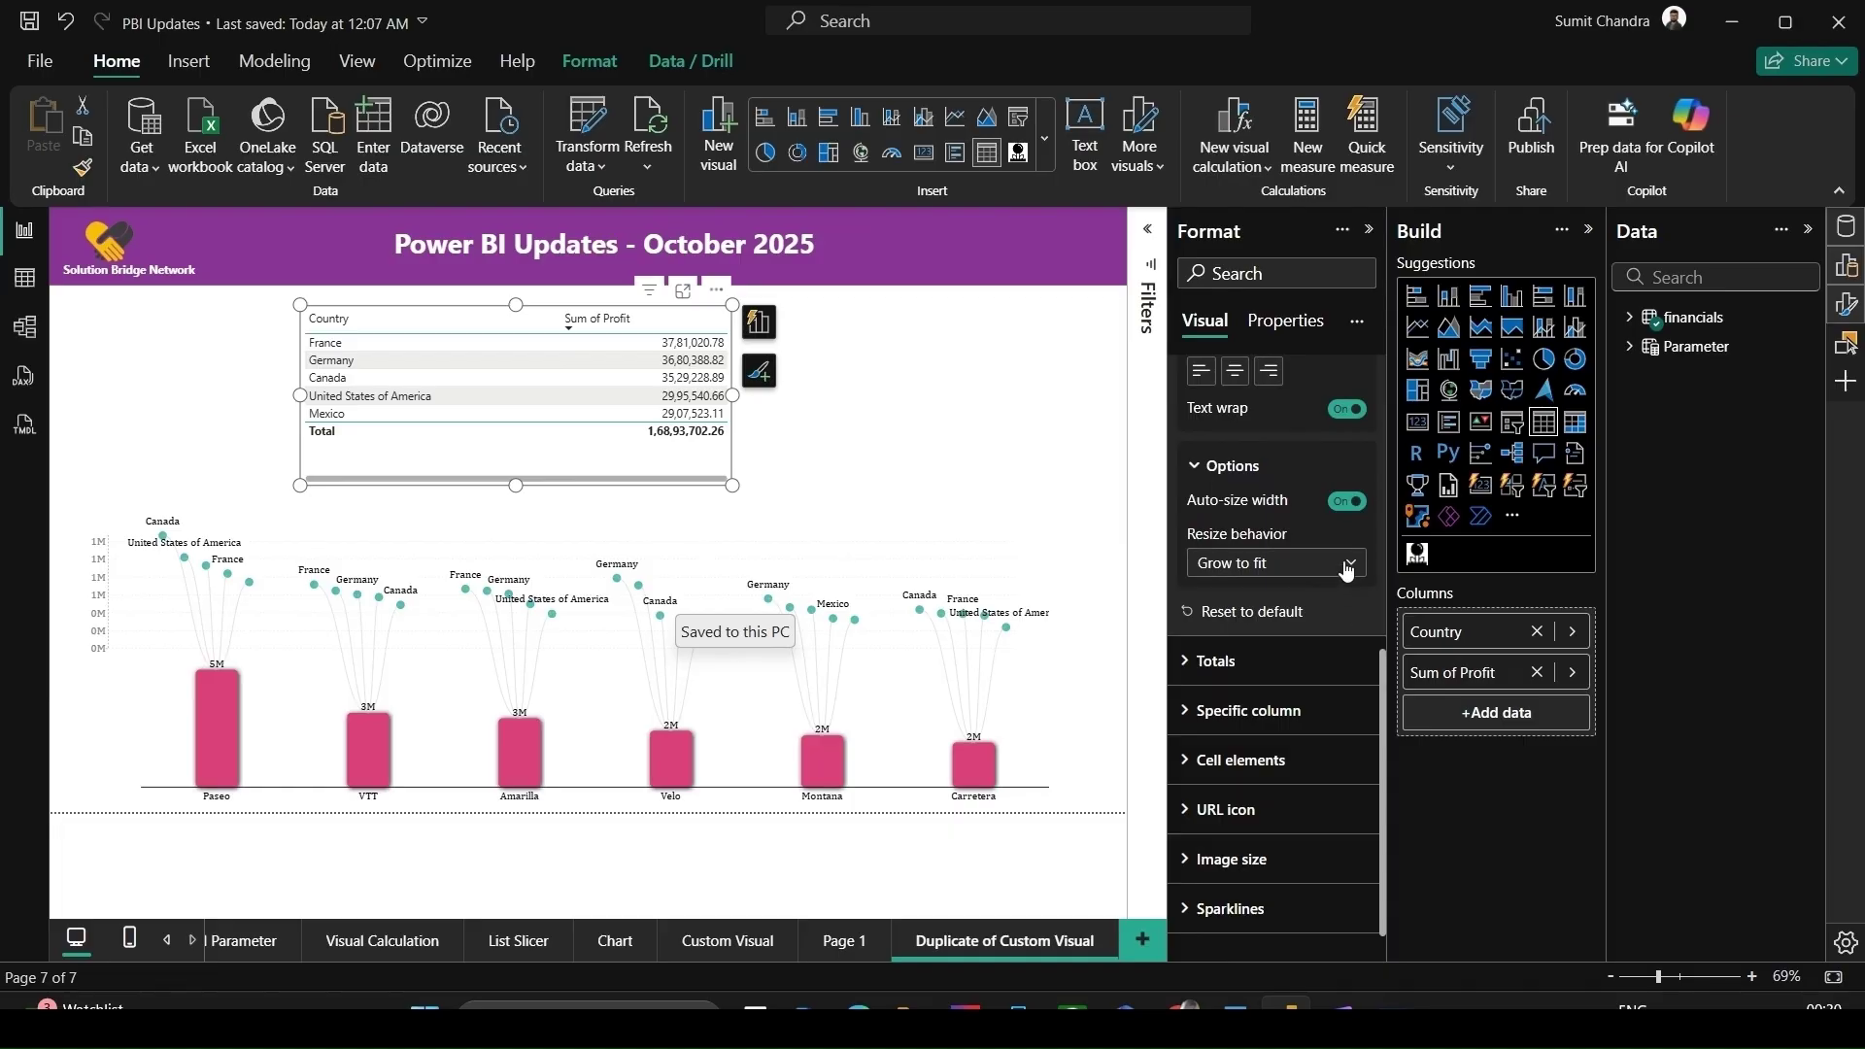
click(1347, 567)
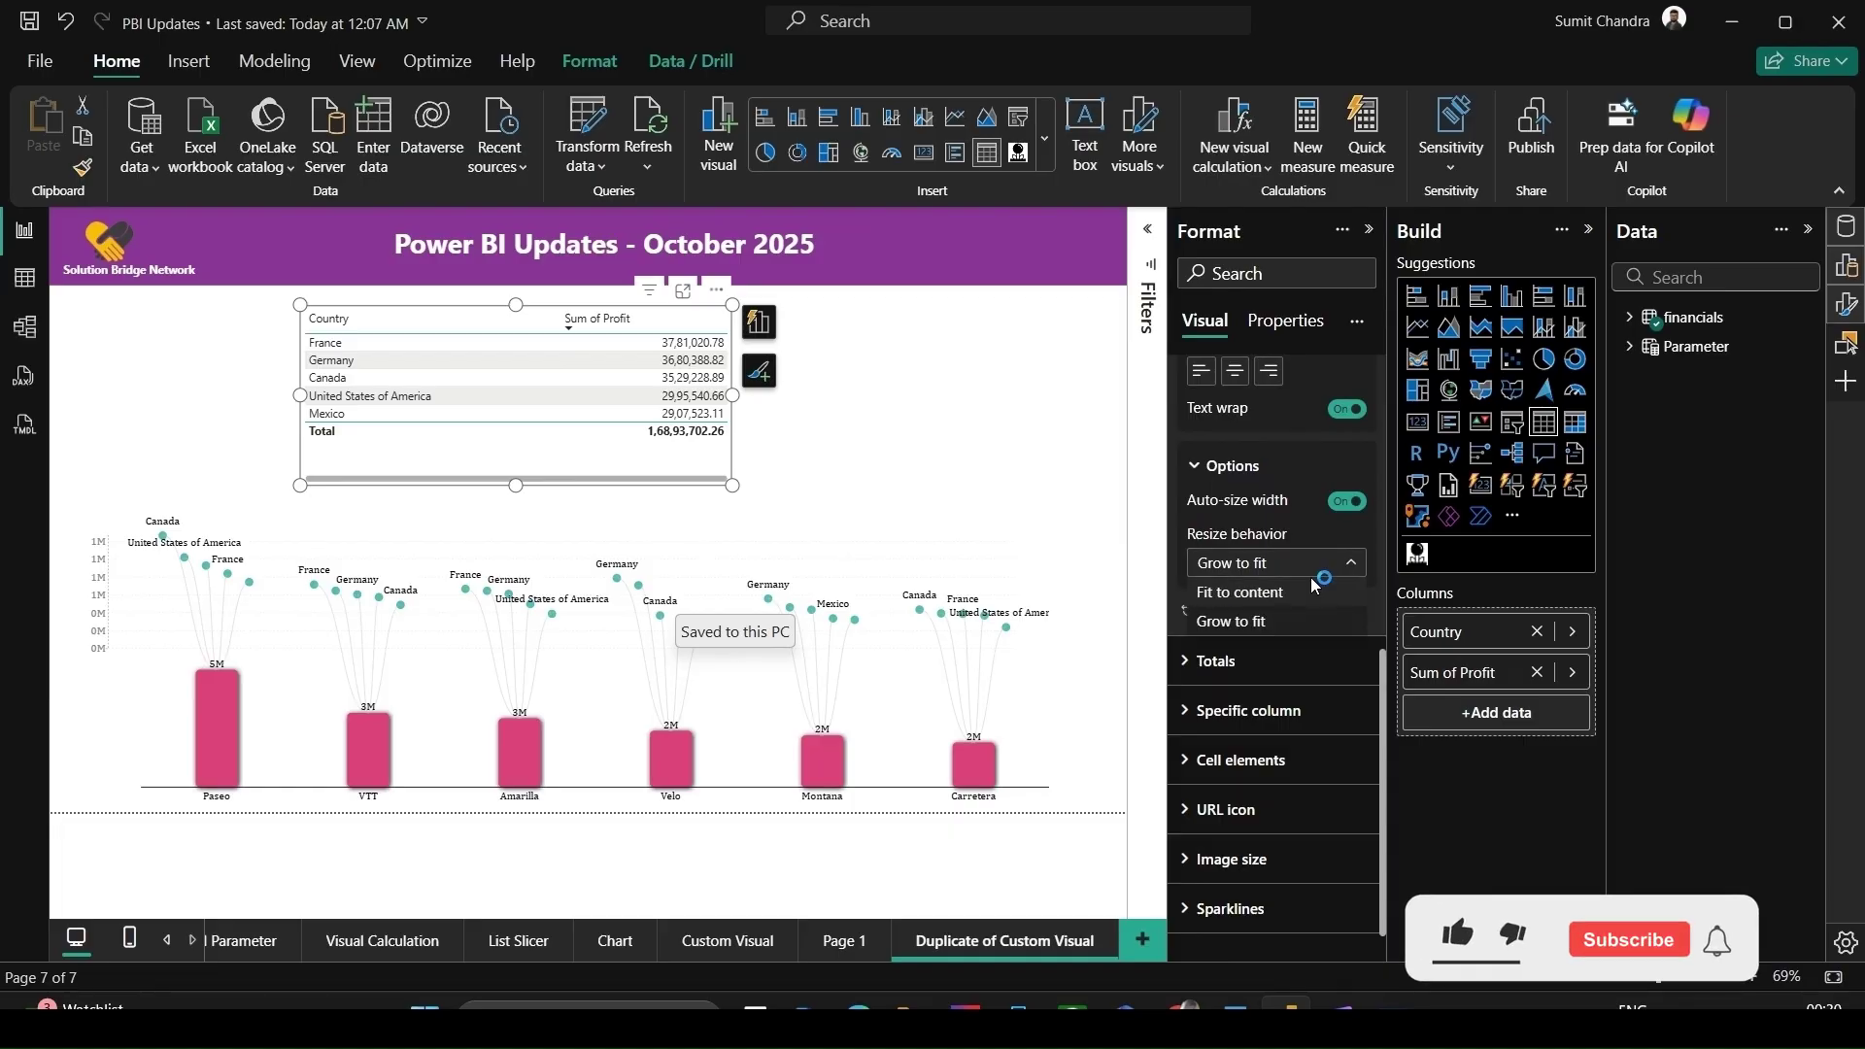
click(1275, 595)
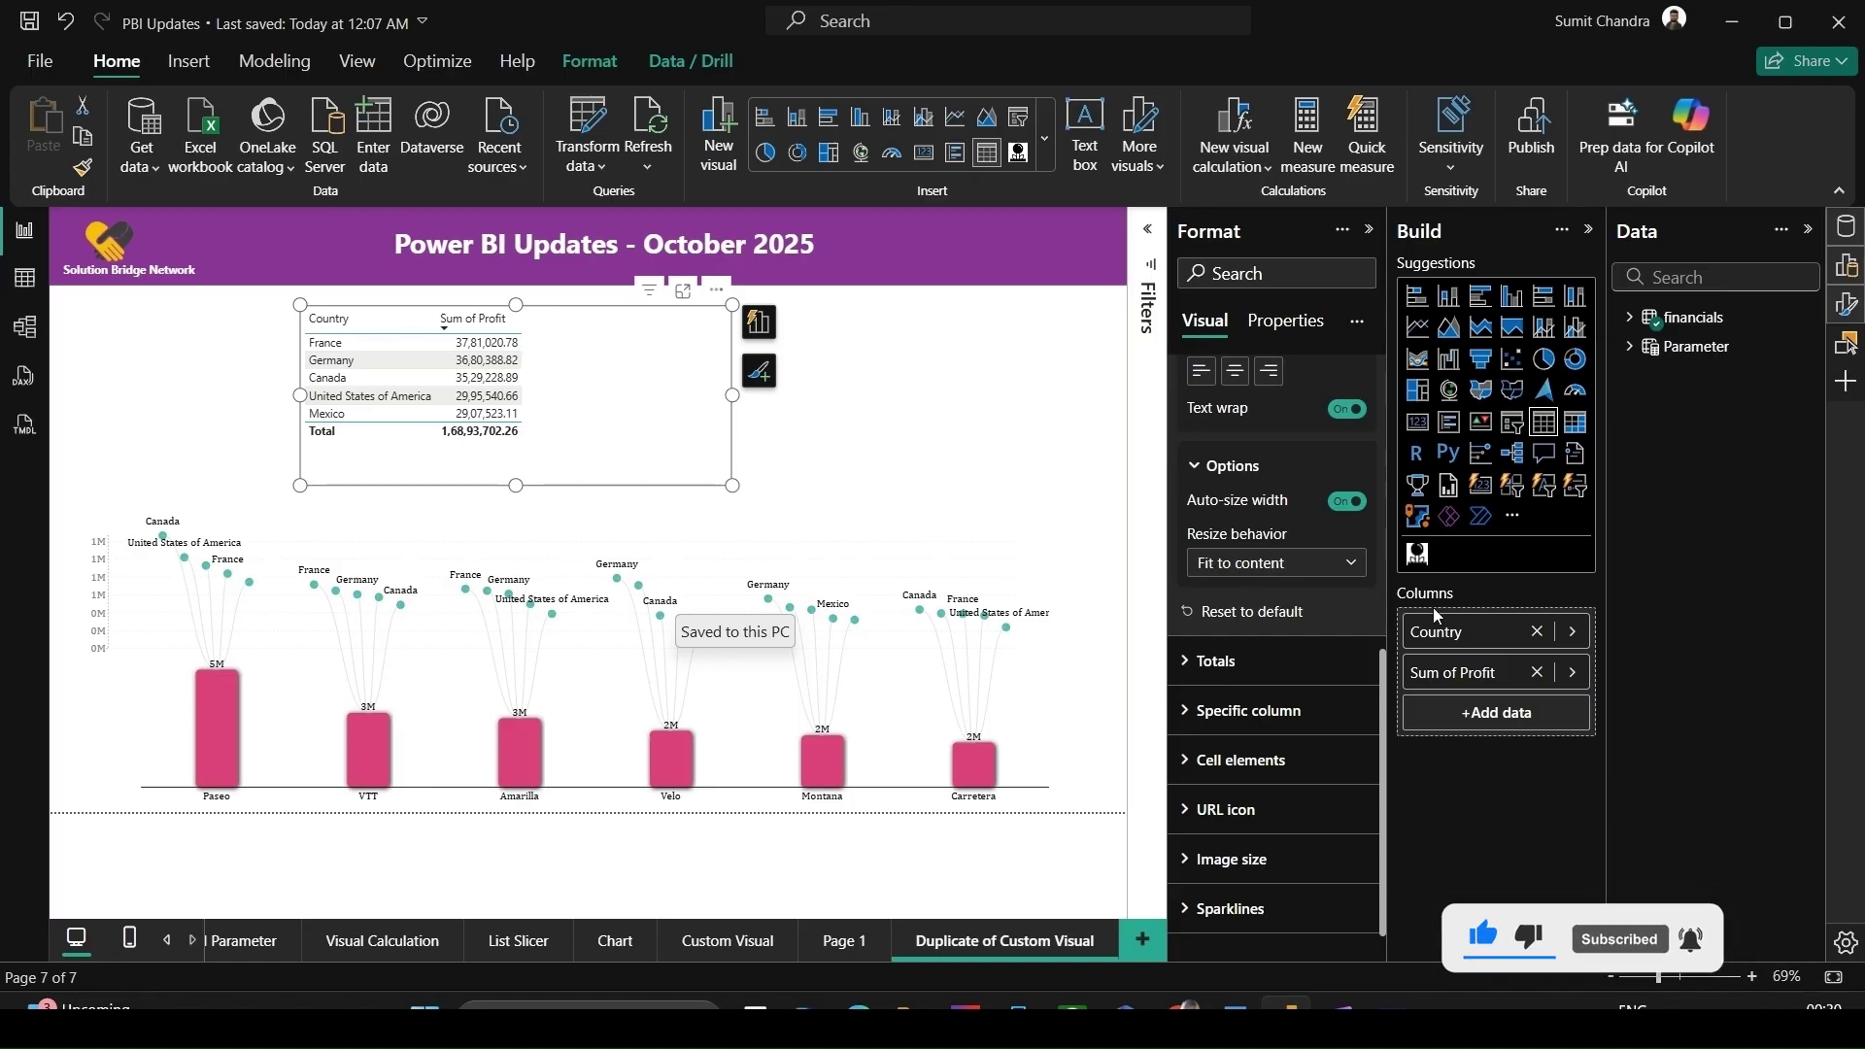
click(1357, 580)
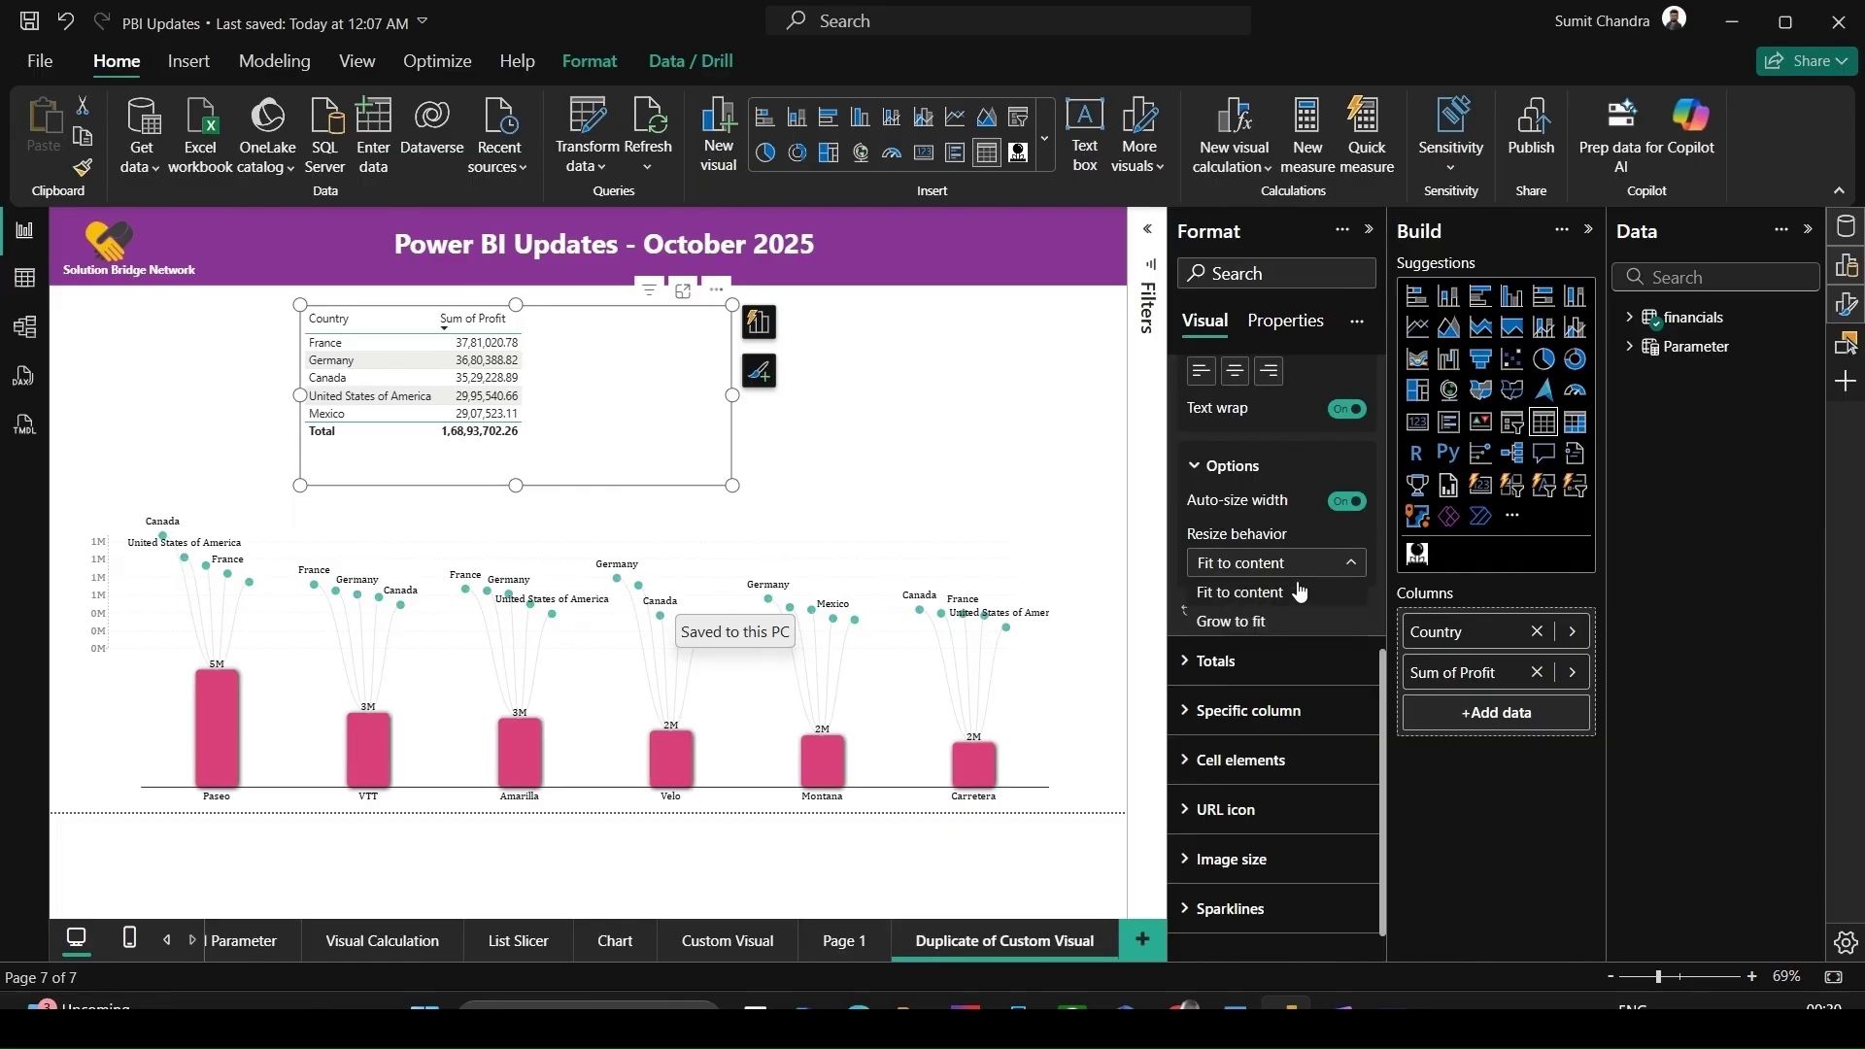
click(1260, 627)
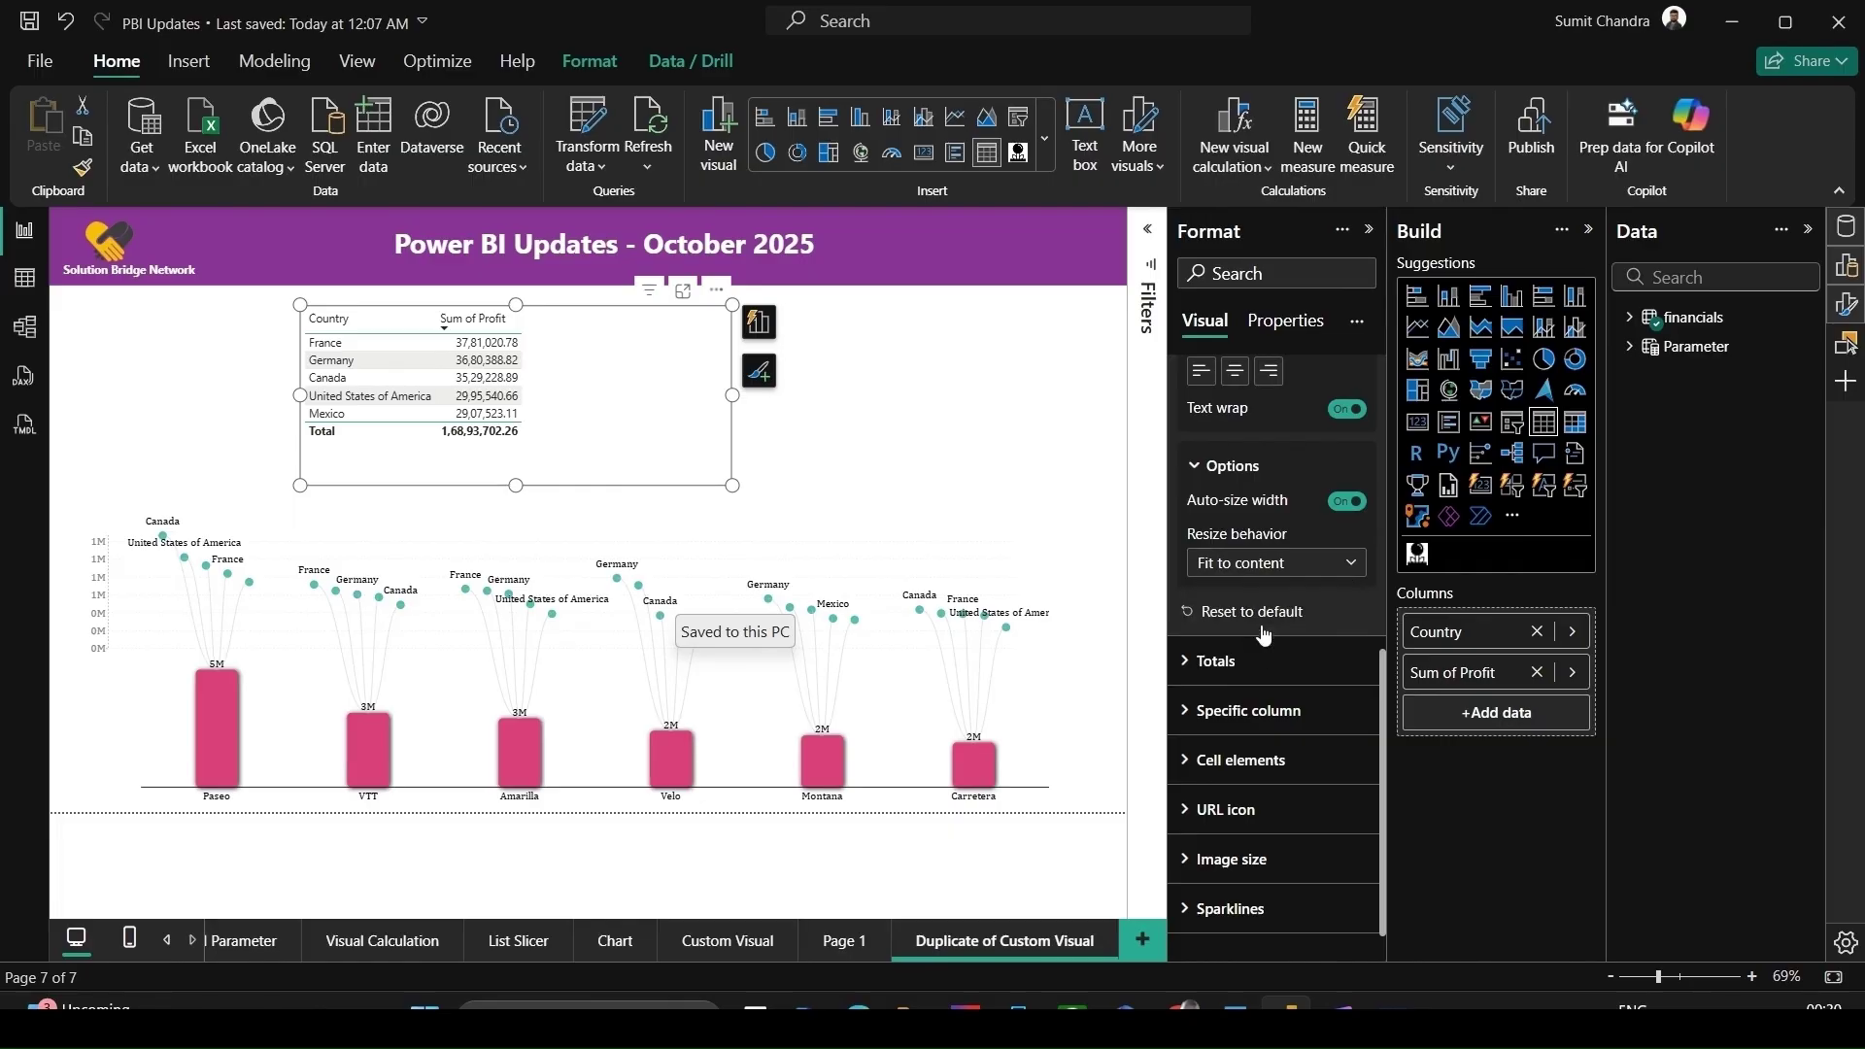
click(991, 437)
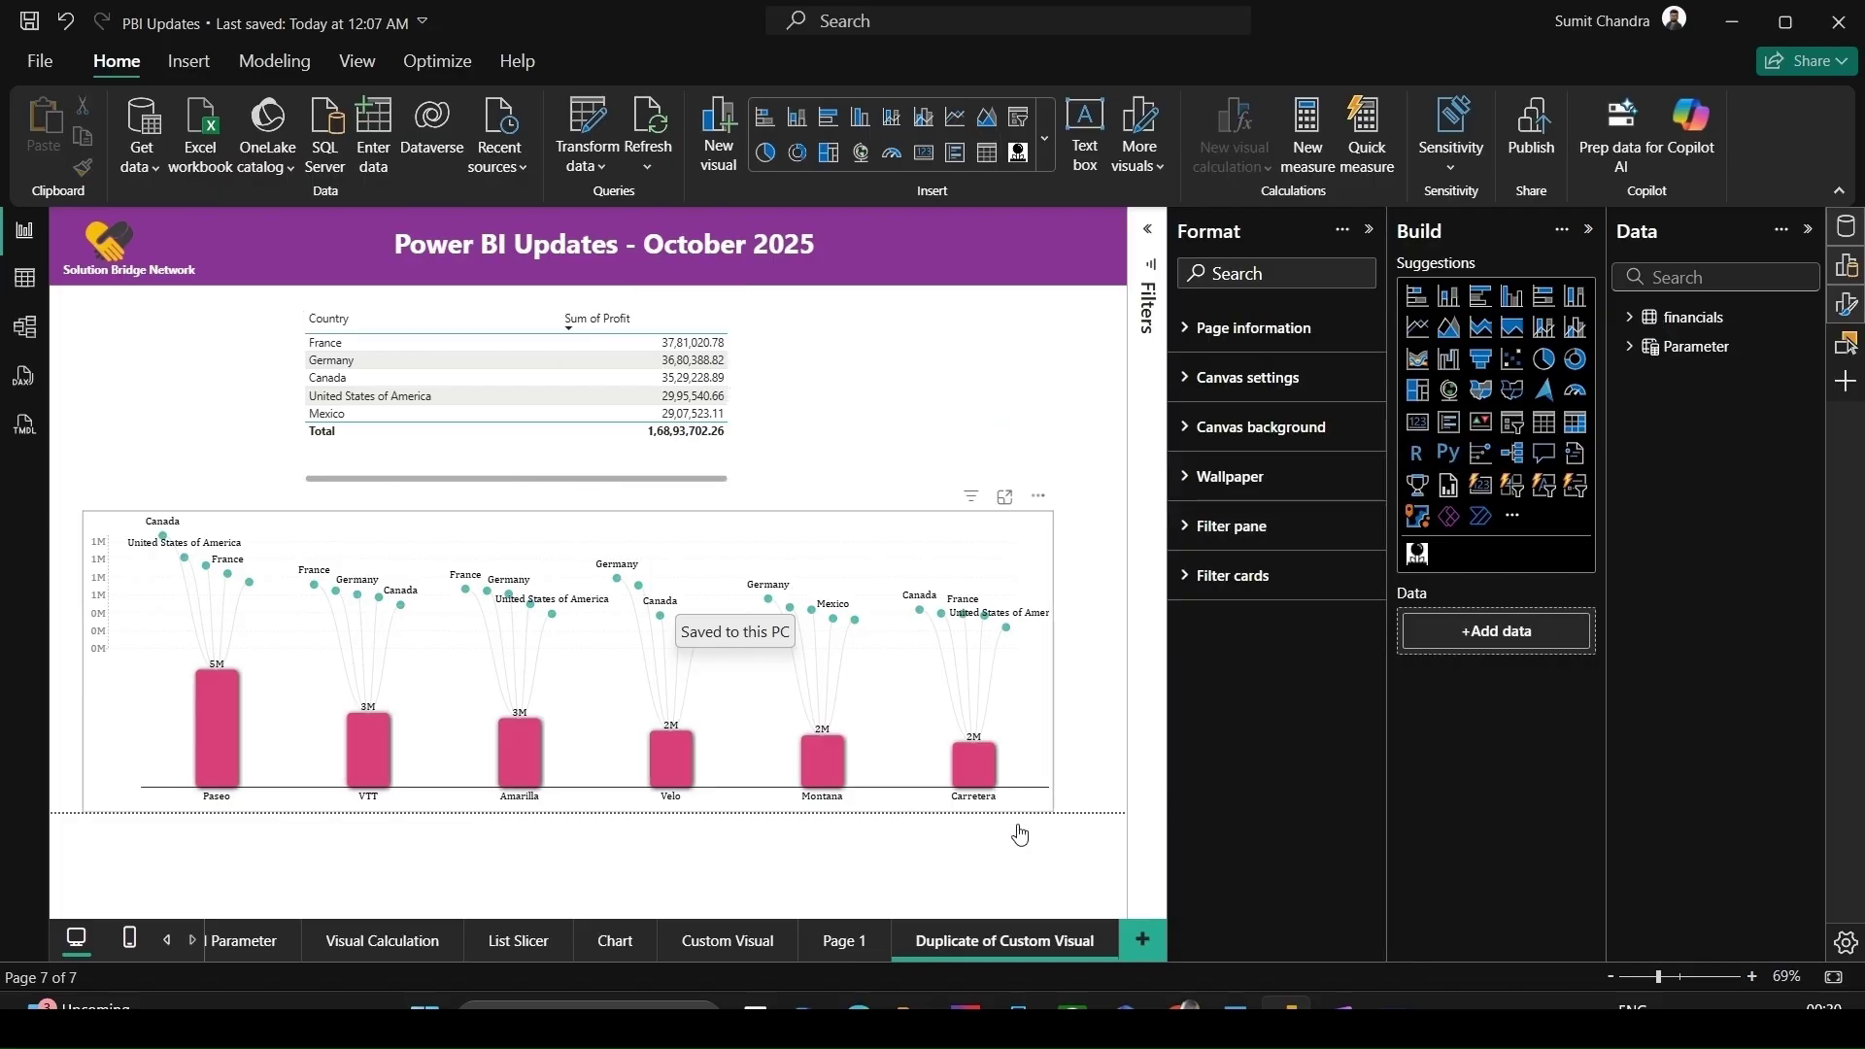
Bring the blog back up in Edge and scroll down to the Power BI Controller for PowerPoint screenshot
click(859, 1006)
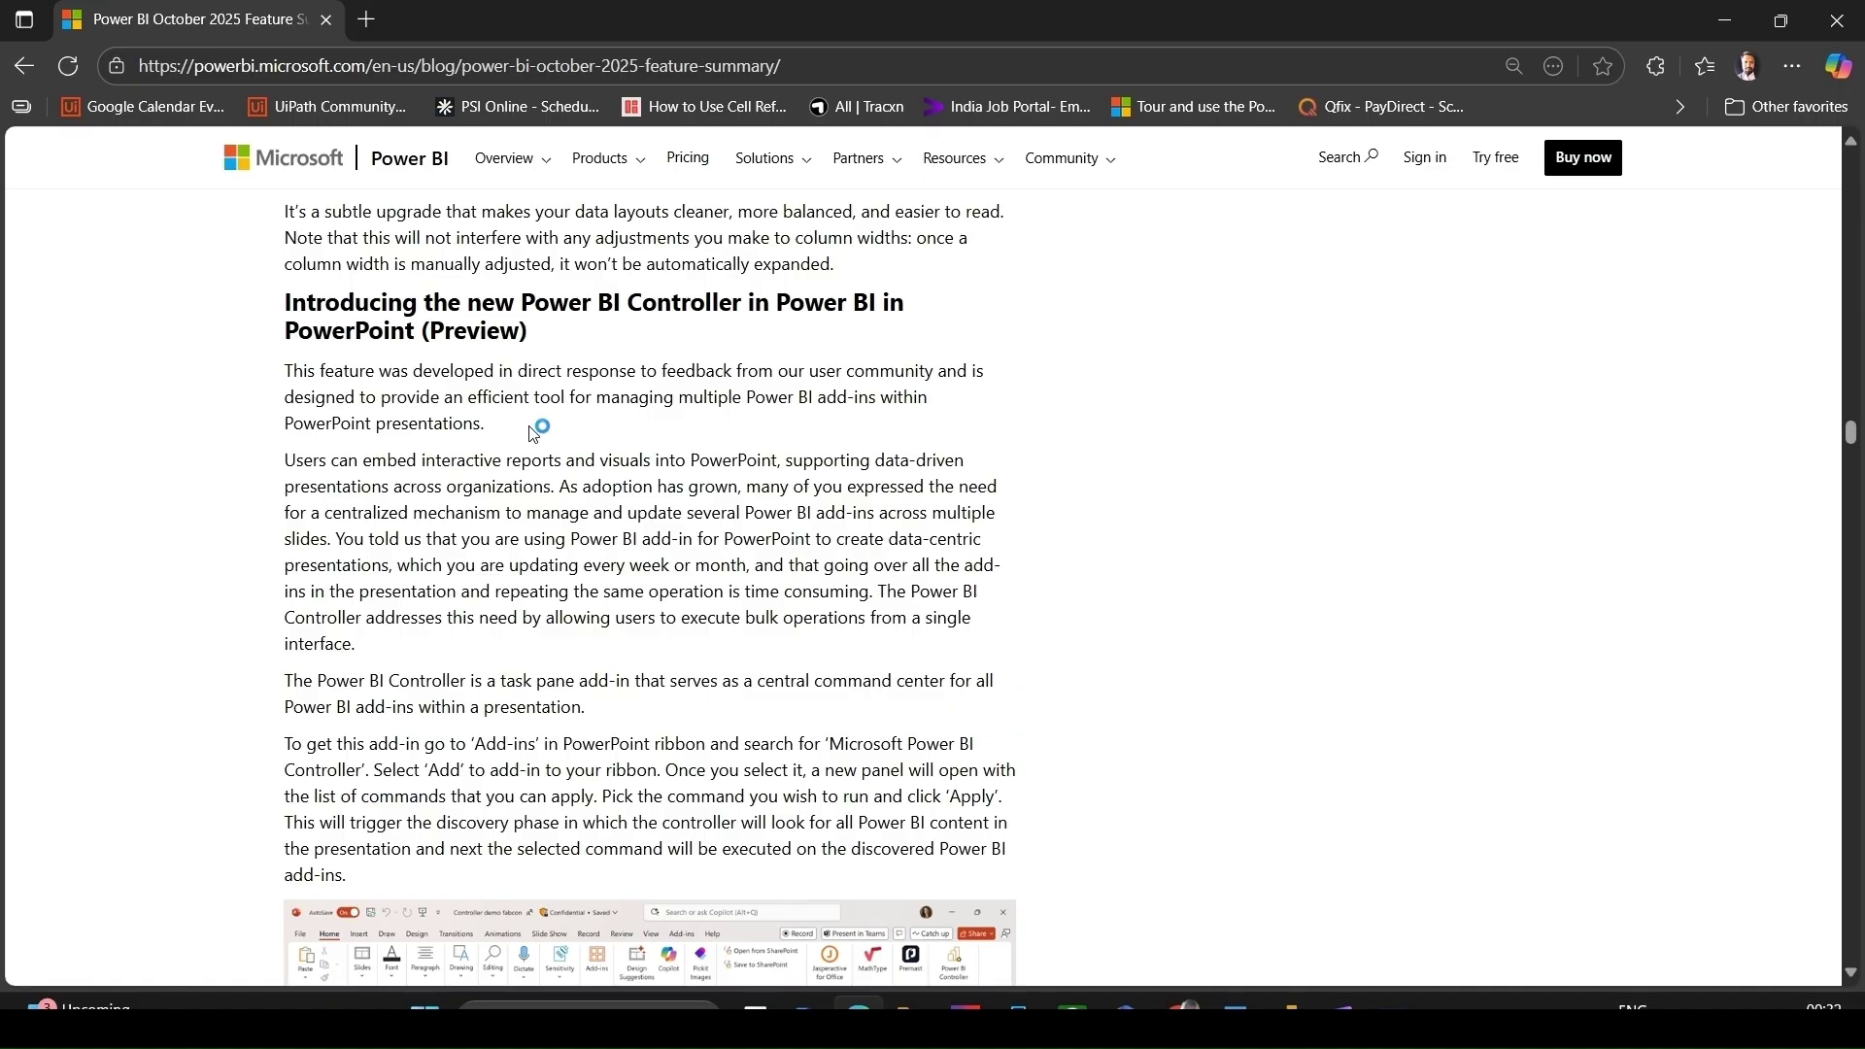
scroll(1235, 624, down, 6)
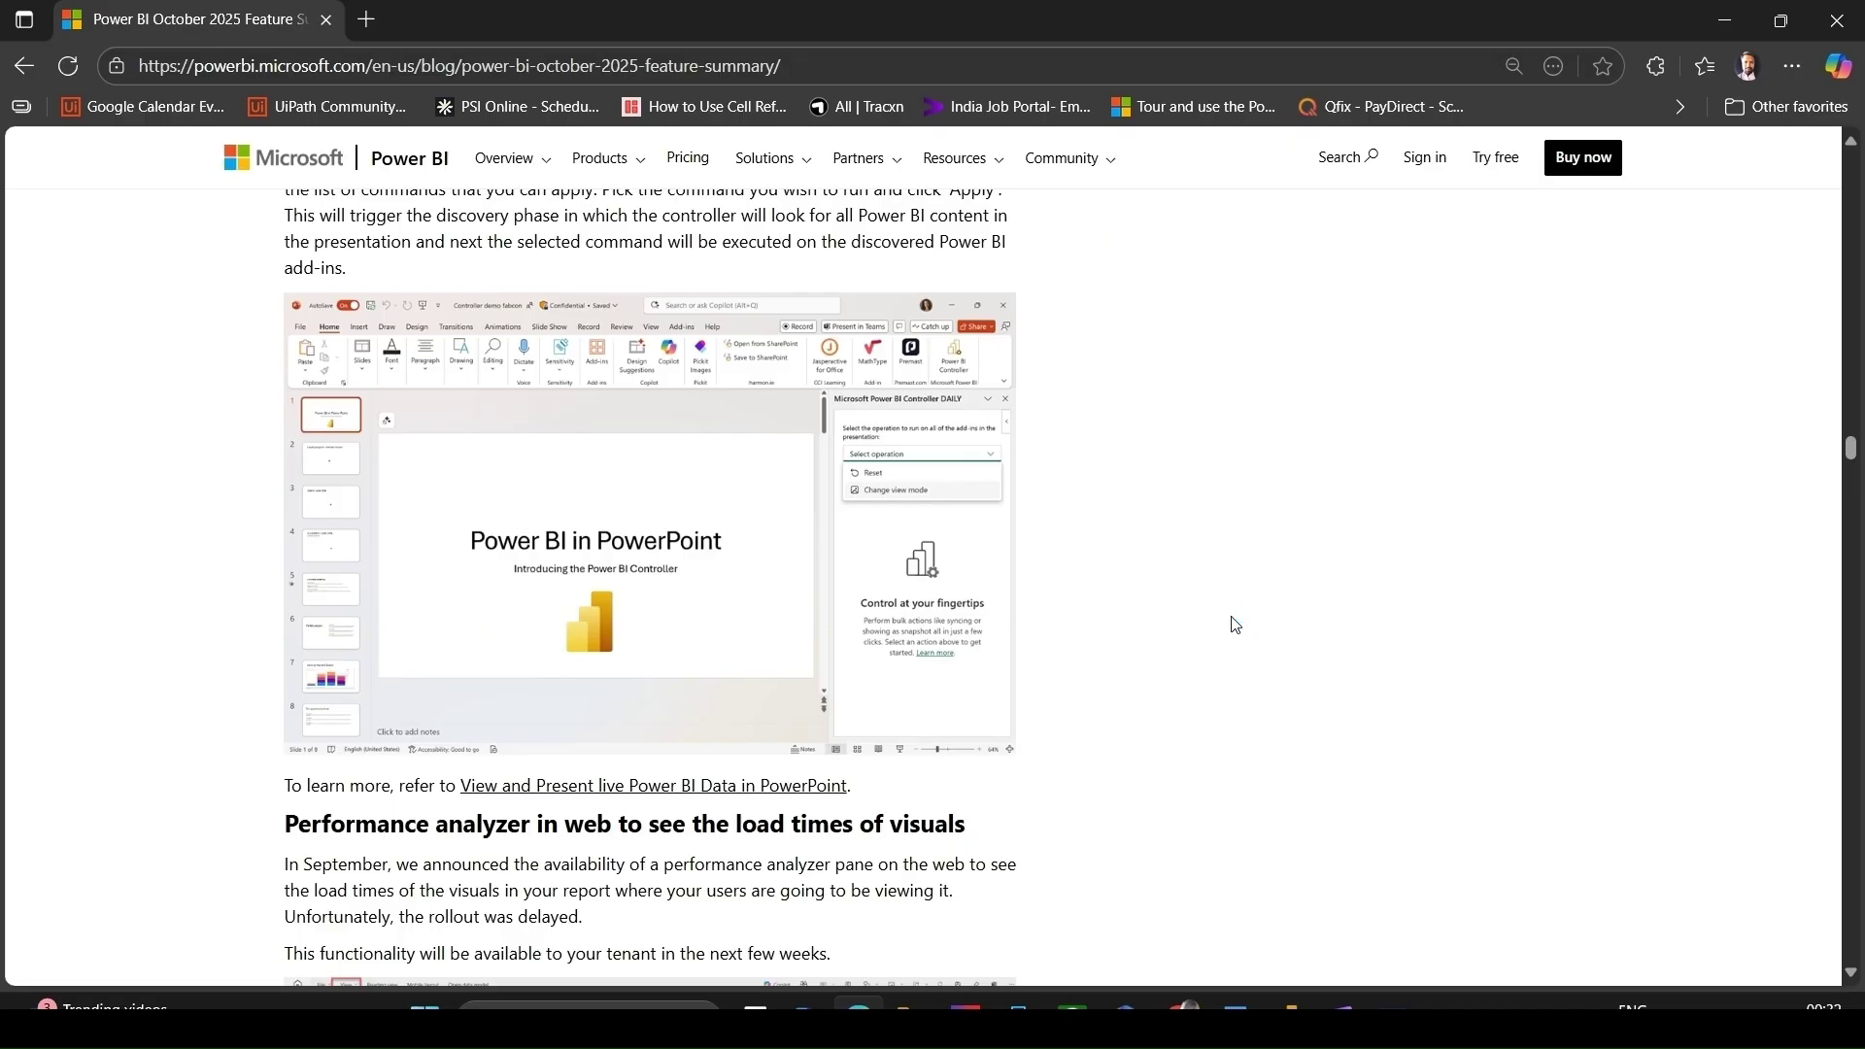
Scroll past the Performance analyzer in web screenshot to the Data connectivity section's Export Query Results (Preview)
scroll(1235, 622, down, 5)
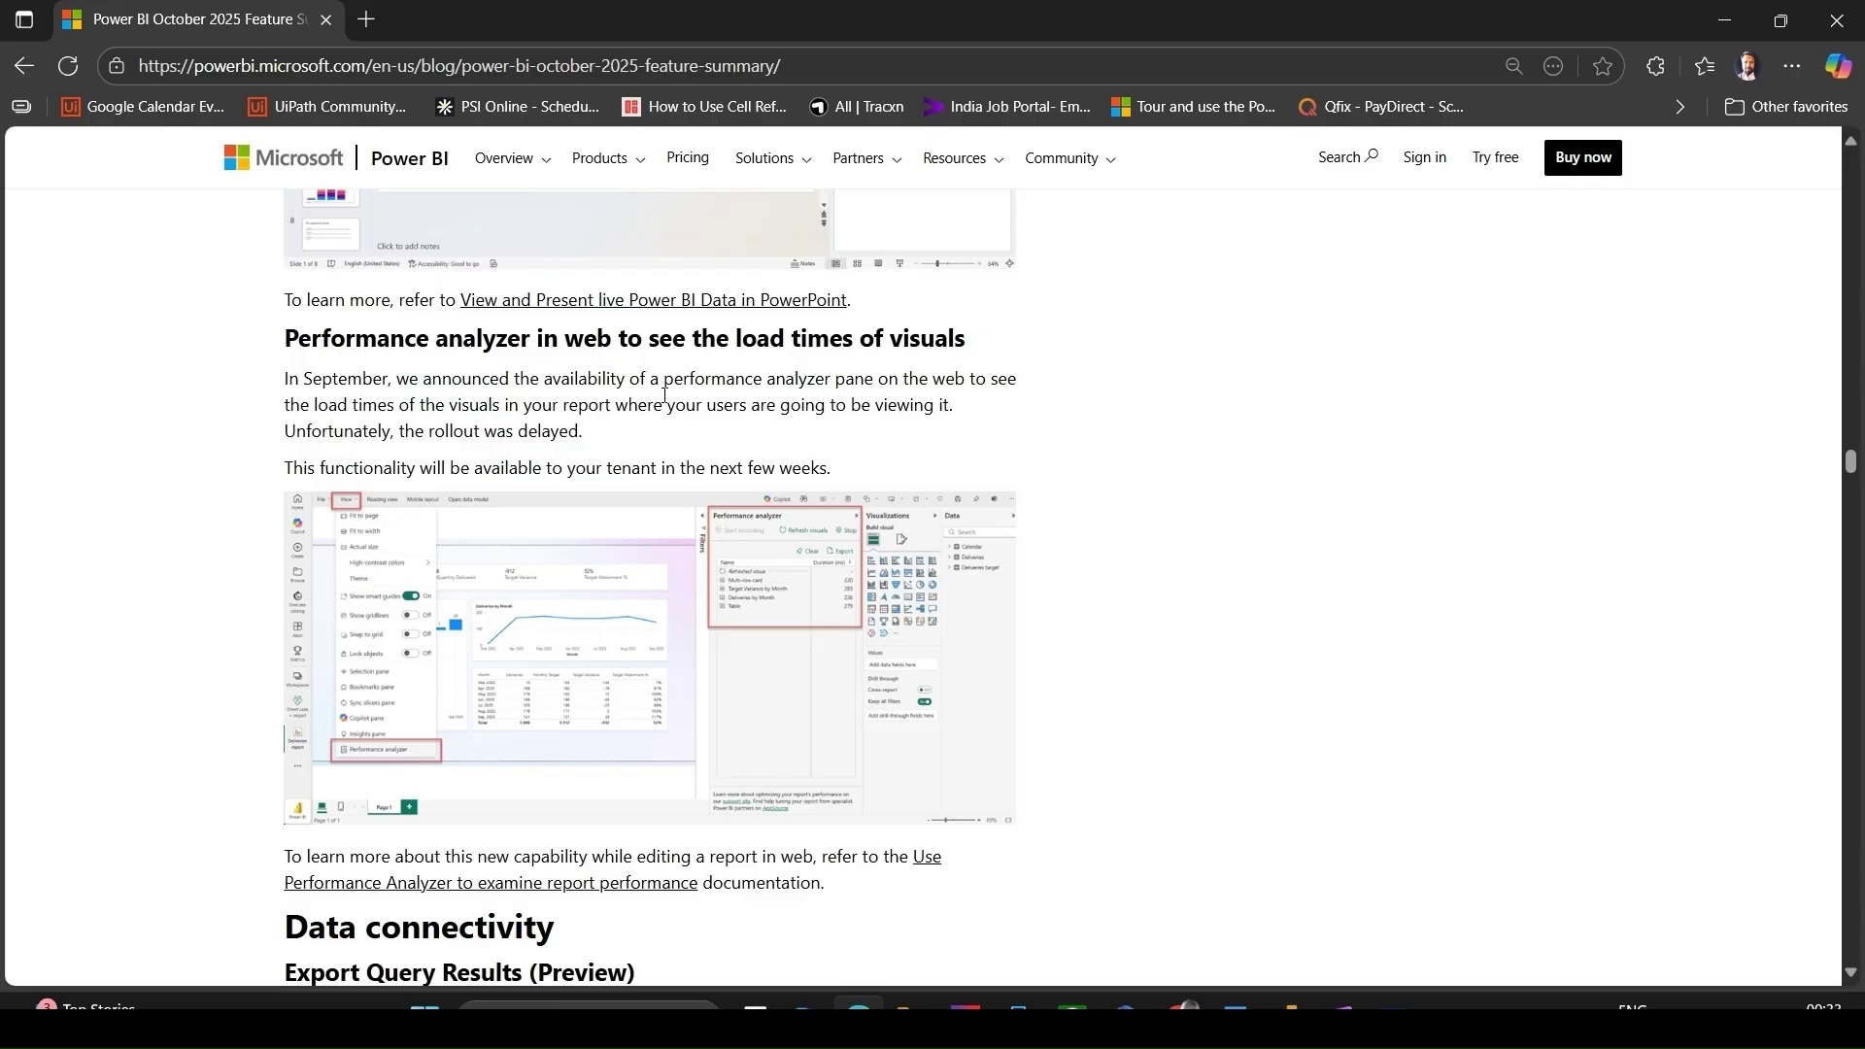
scroll(665, 396, down, 1)
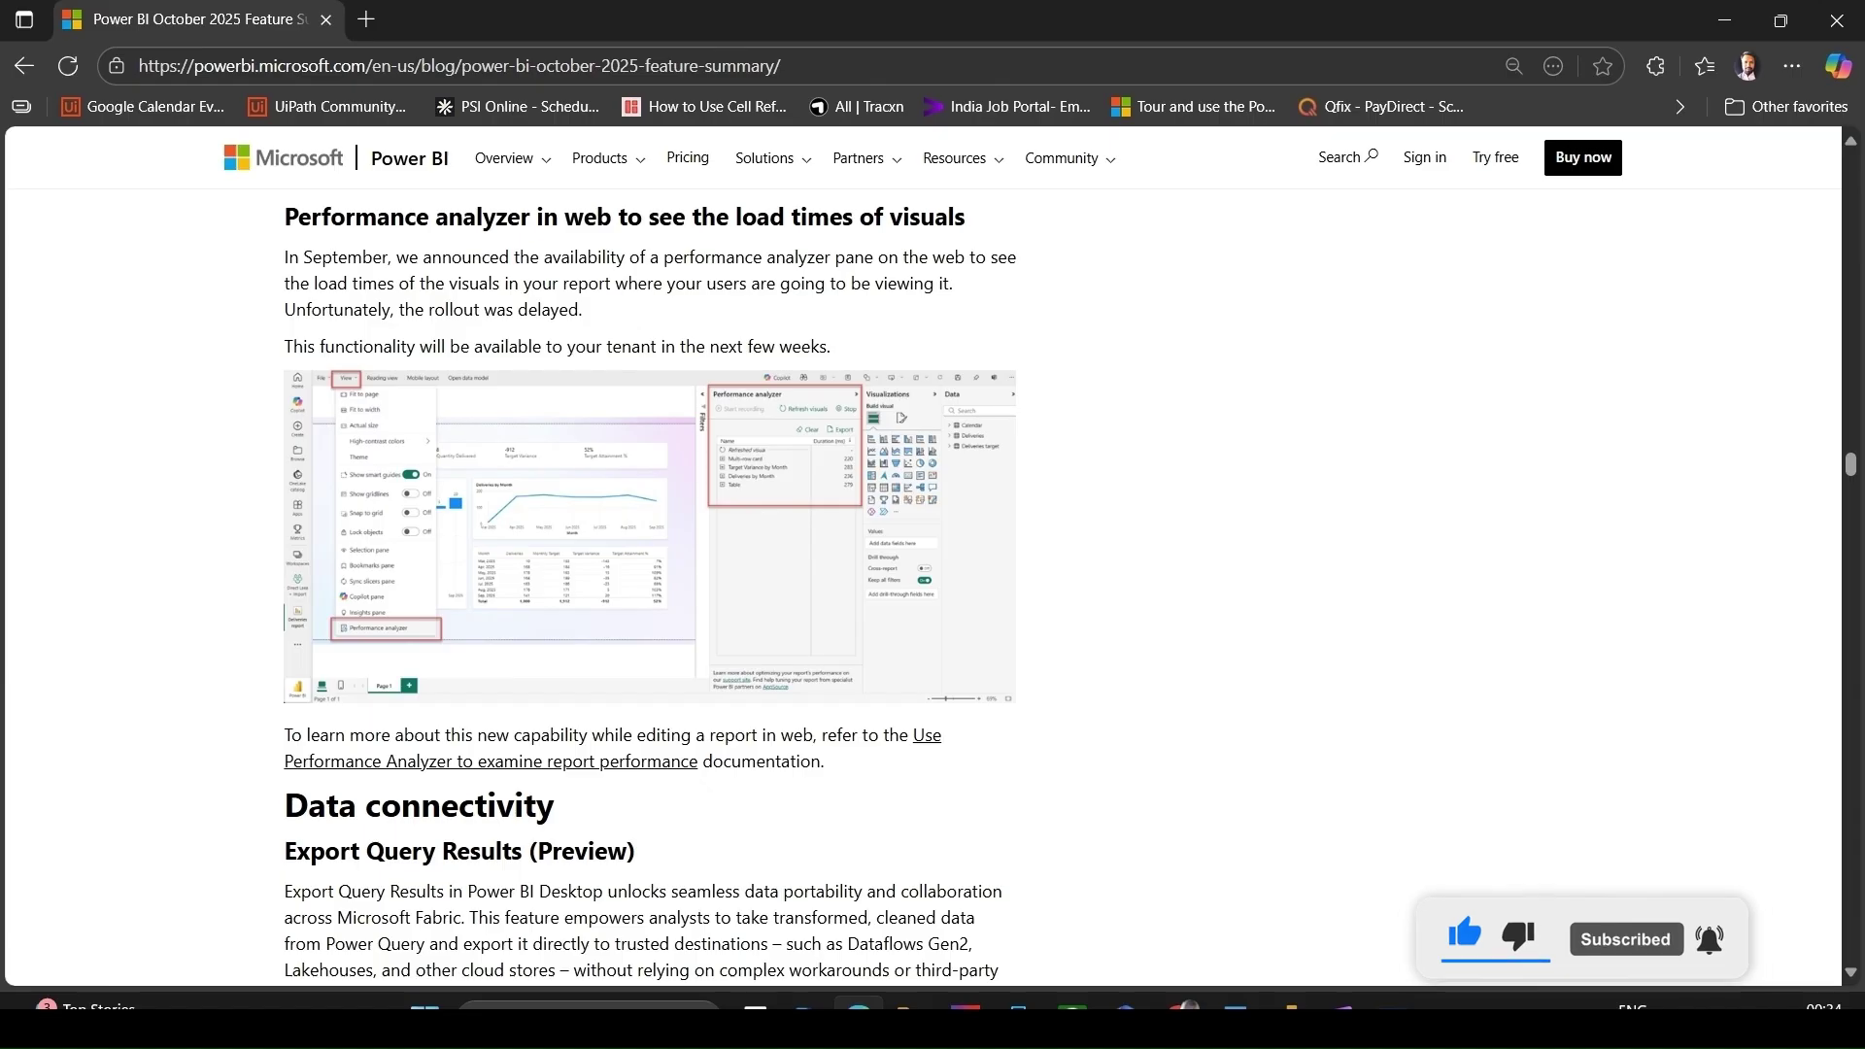
Scroll into Export Query Results (Preview), reaching the 'Export completed successfully!' screenshot and benefits paragraph
scroll(923, 583, down, 5)
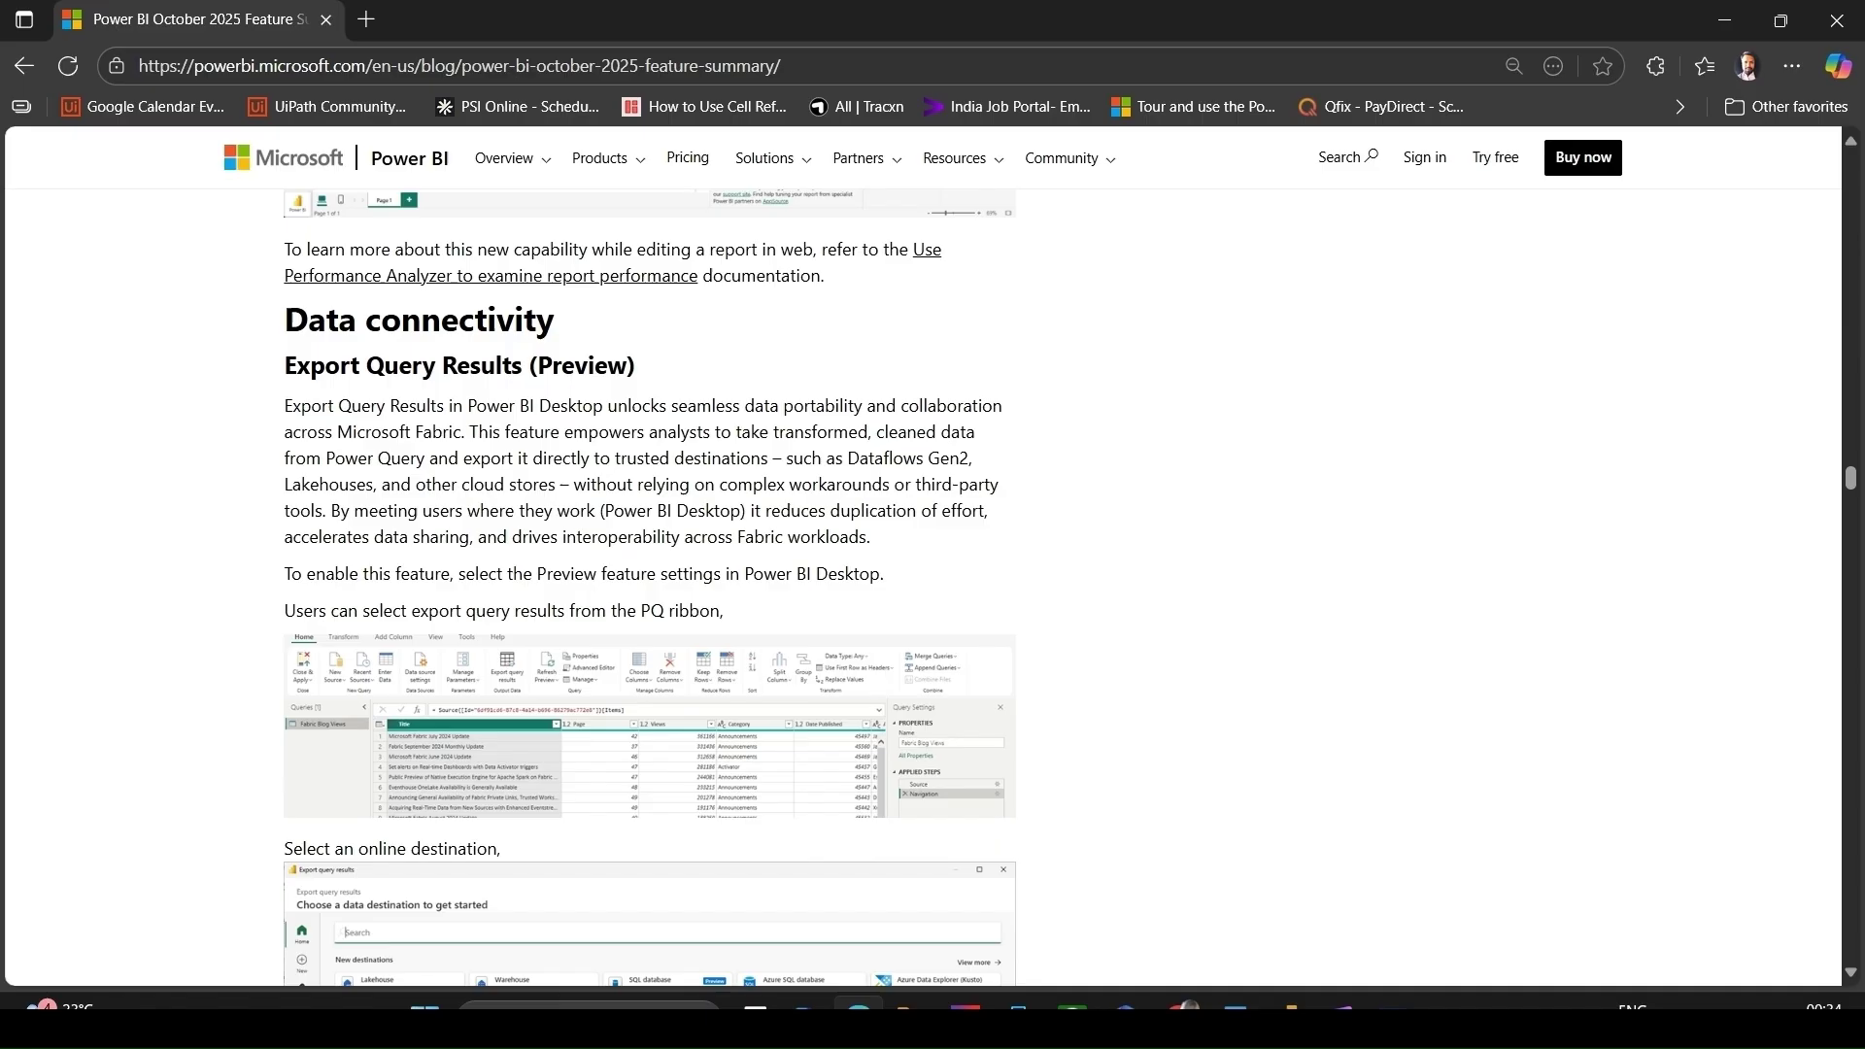
click(635, 724)
Scroll to the end of Export Query Results and its OneLake data-gravity benefits paragraph
scroll(1286, 661, down, 6)
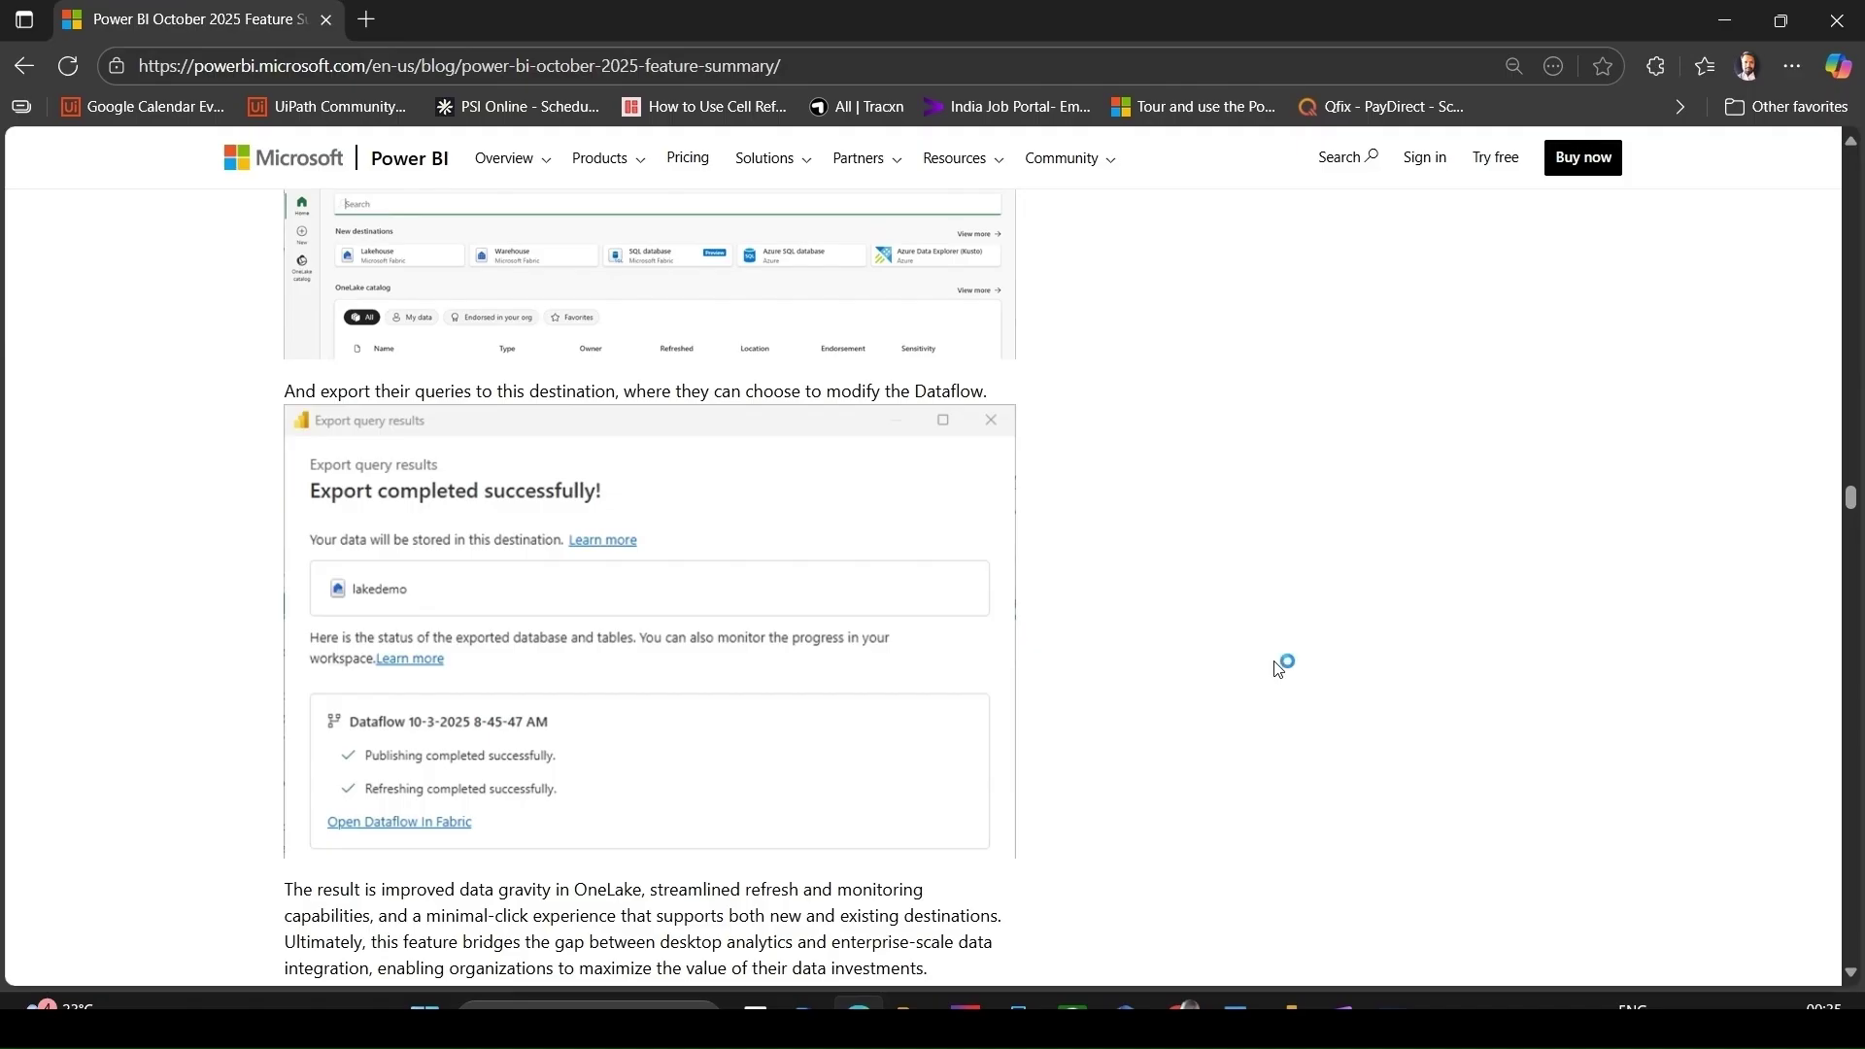